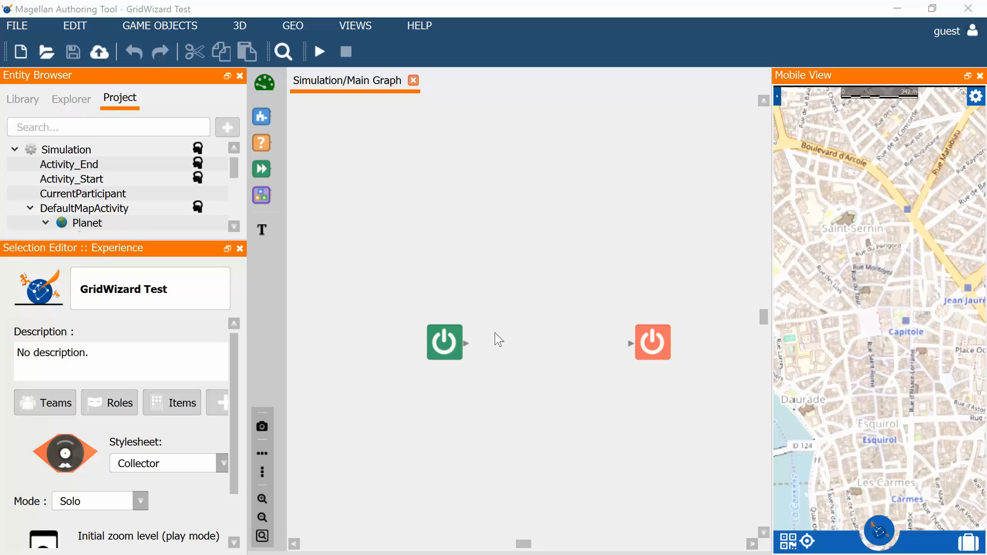
Step: Create a flat-topped hexagonal grid with 100-meter cells and origin 0.00, 0.00, synchronized through a local SQLite database
left_click(301, 25)
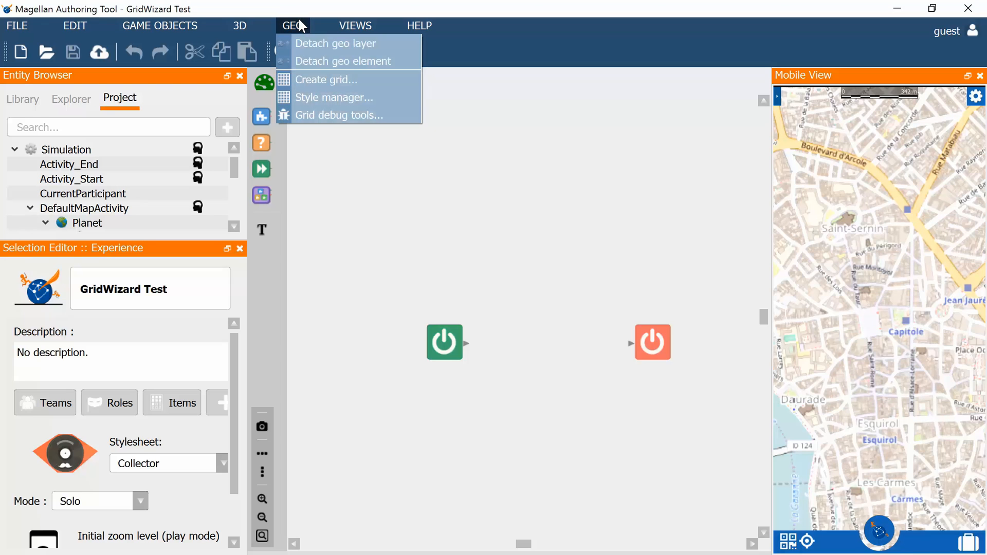
left_click(356, 78)
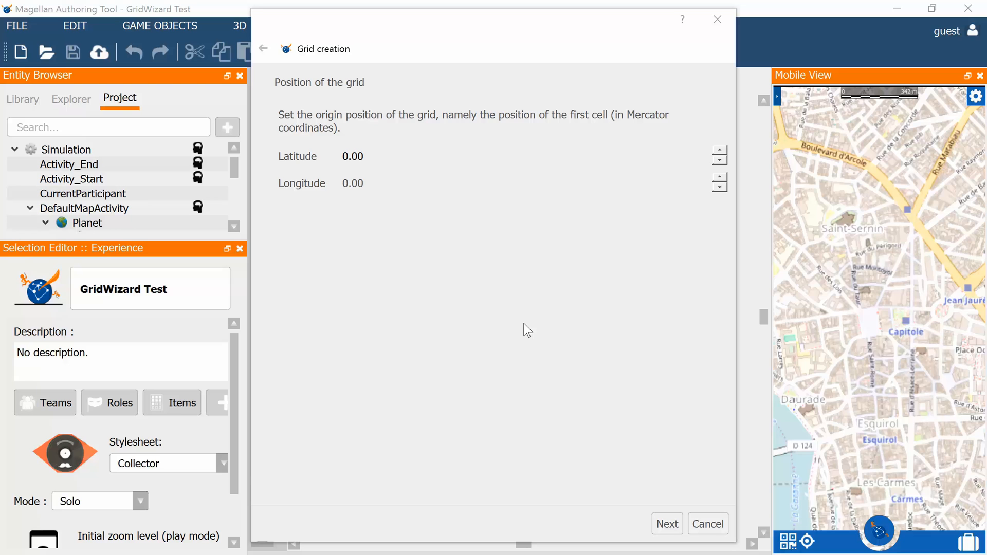
left_click(671, 523)
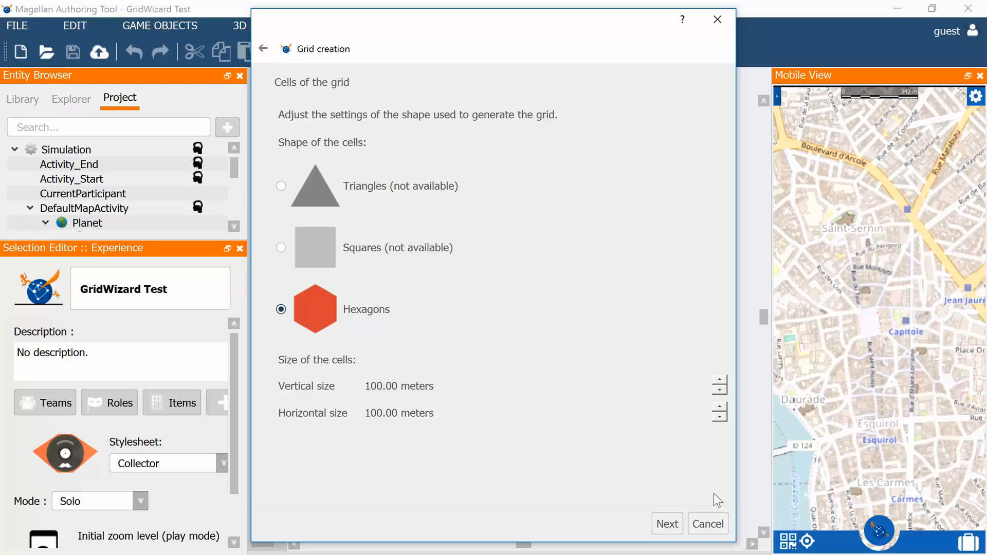
left_click(678, 529)
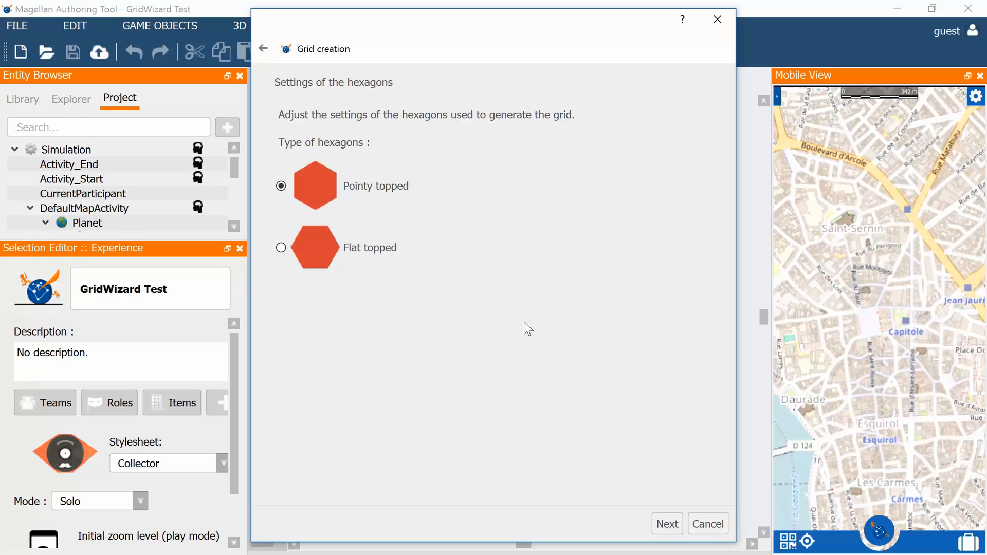
left_click(280, 247)
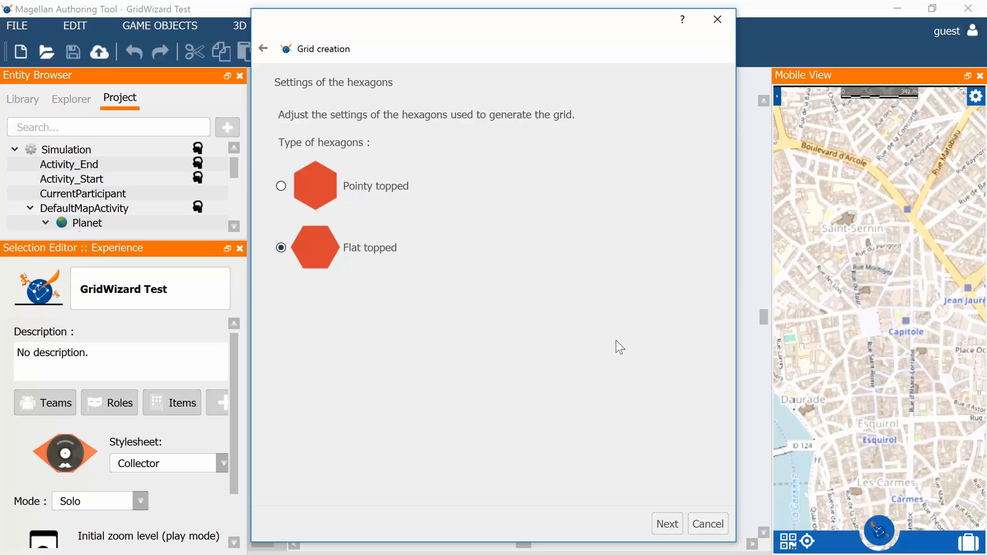
left_click(665, 525)
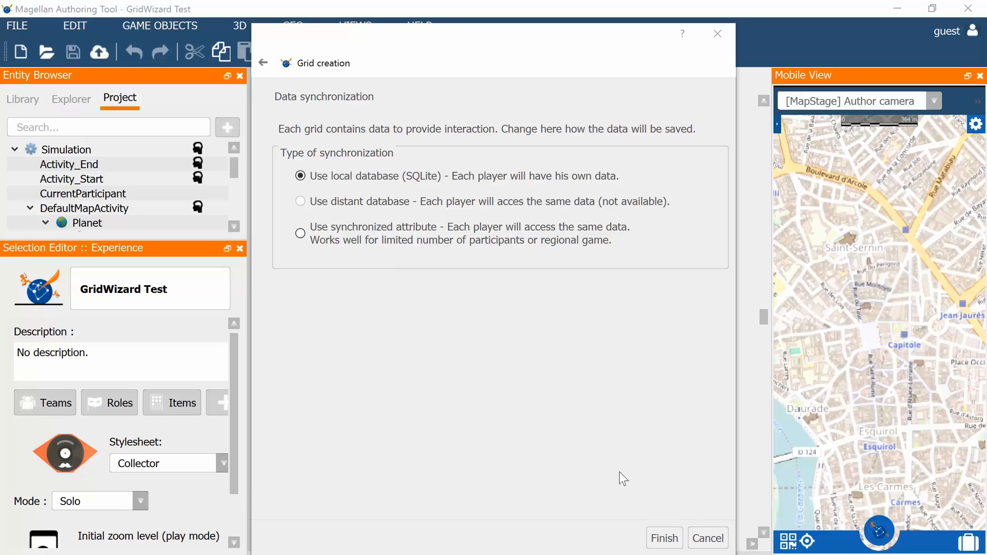
left_click(663, 537)
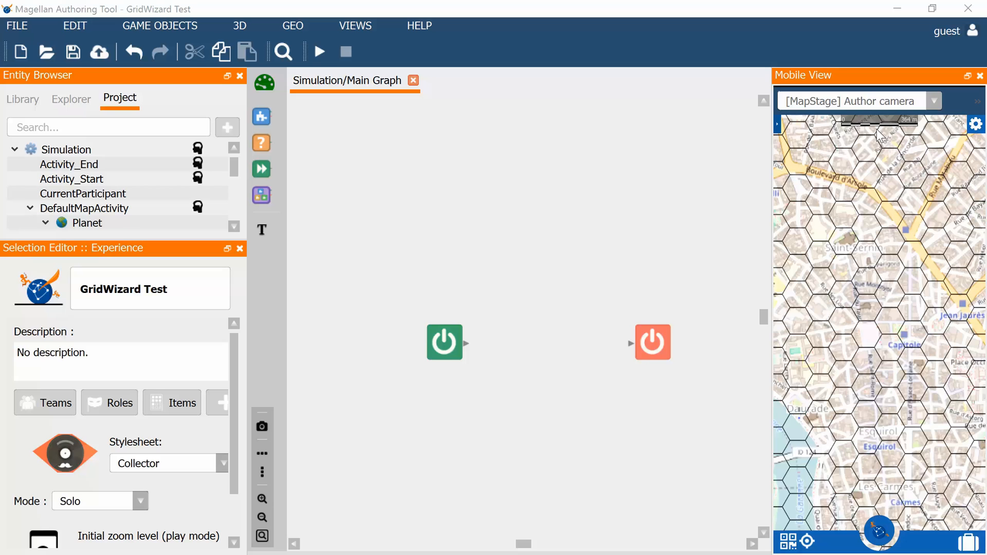
Step: Examine the hexagonal grid over the city map at several zoom levels and from a tilted viewpoint
scroll(901, 179, "down", 2)
scroll(904, 185, "down", 3)
scroll(923, 221, "down", 1)
scroll(892, 221, "up", 2)
scroll(895, 220, "up", 1)
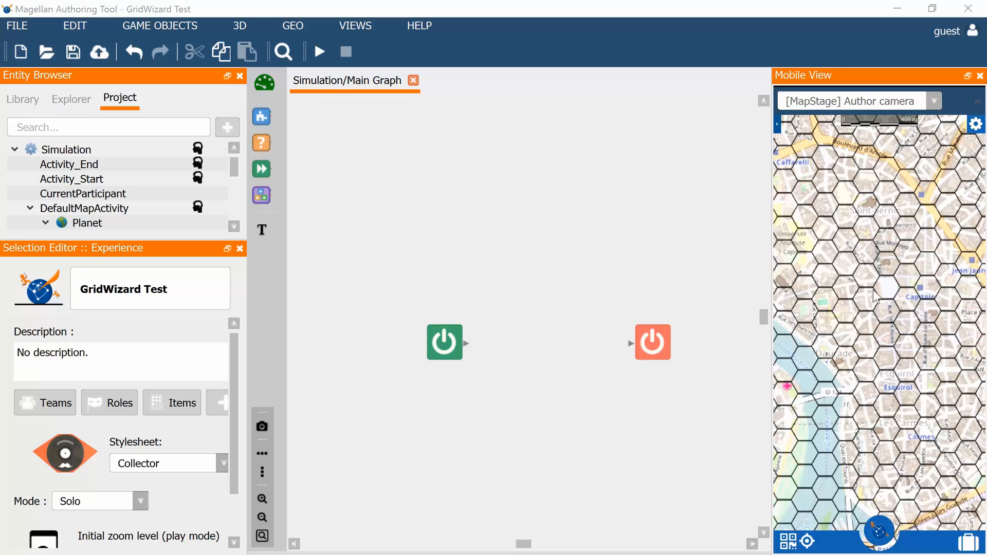
left_click_drag(852, 304, 867, 212)
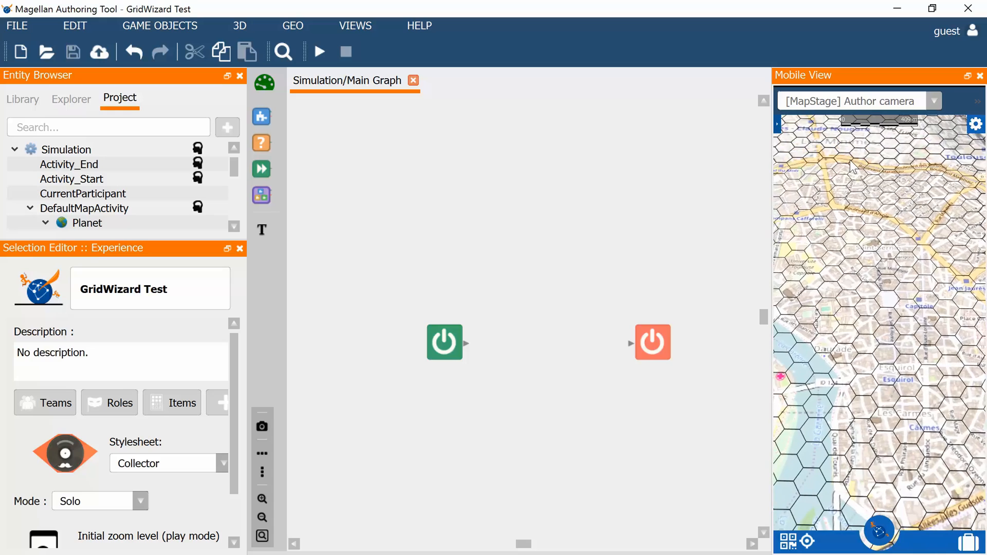
left_click_drag(873, 318, 866, 265)
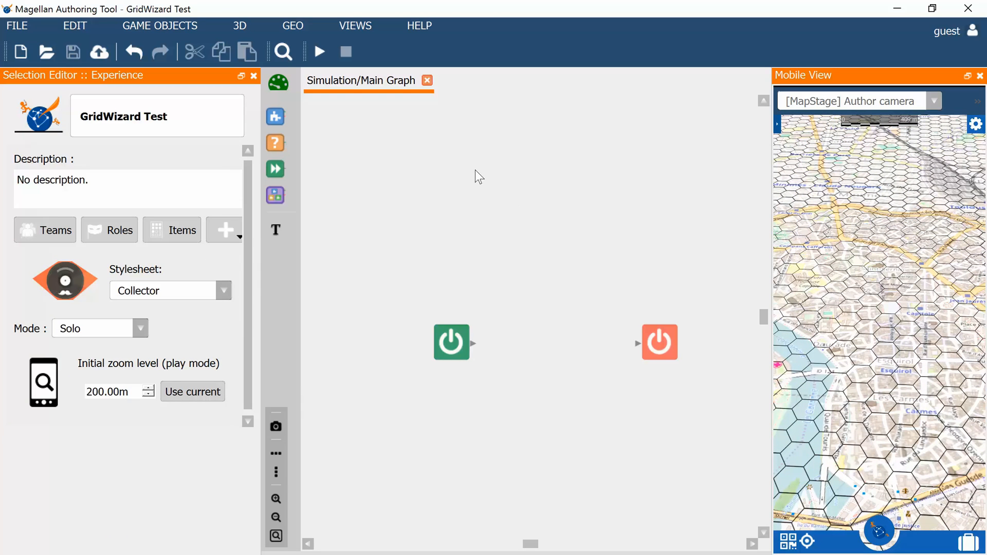
Step: Switch to the advanced authoring mode and bring up the HexagonalGrid entity's attributes in an enlarged editor
left_click(273, 85)
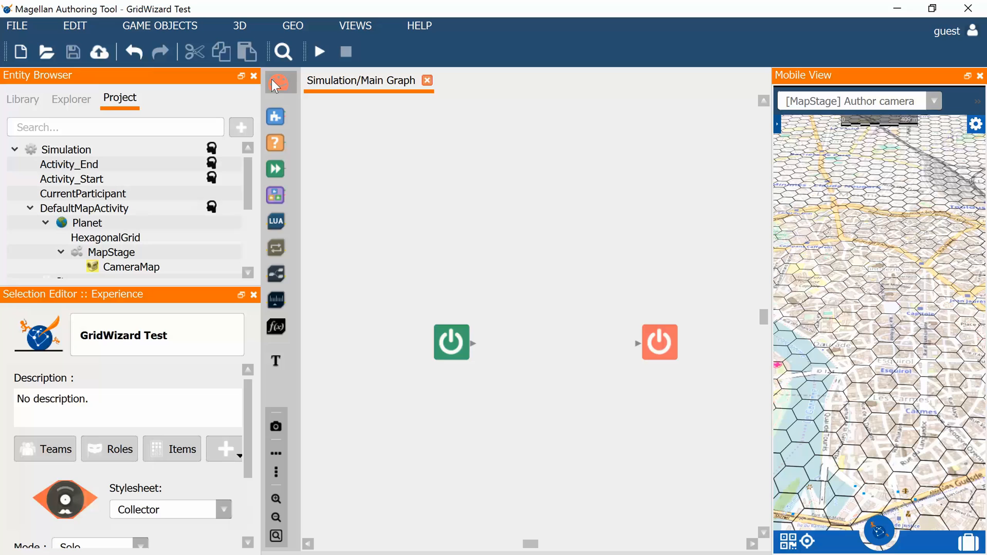
left_click(147, 239)
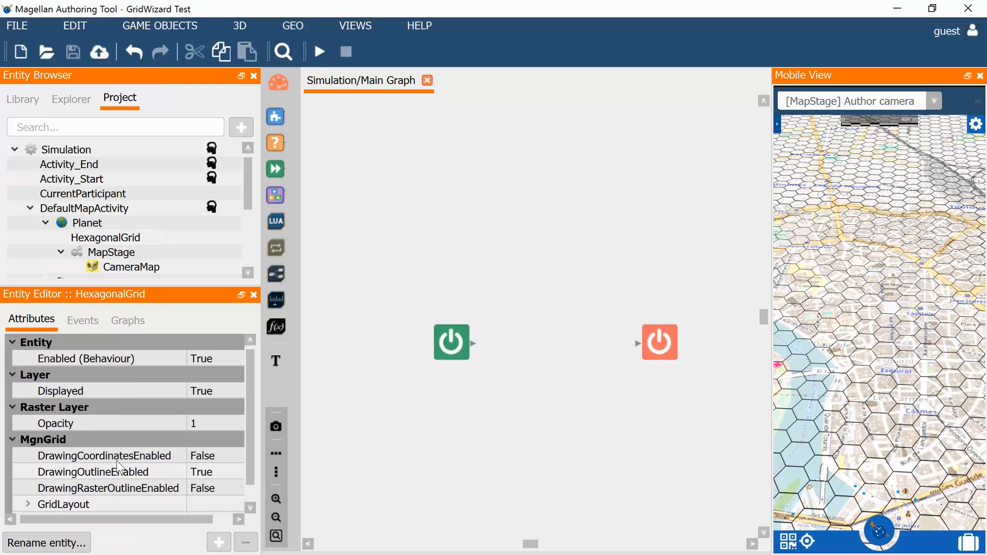
left_click_drag(131, 289, 143, 230)
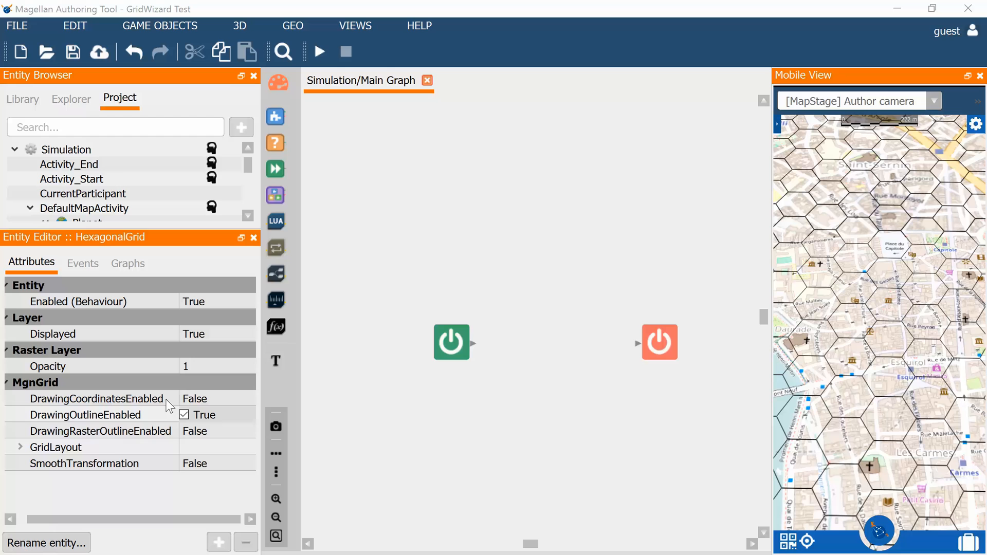
Step: Enable DrawingCoordinatesEnabled for the hexagonal grid, inspect the cell coordinates on the map, and disable it again
left_click(181, 398)
left_click(184, 398)
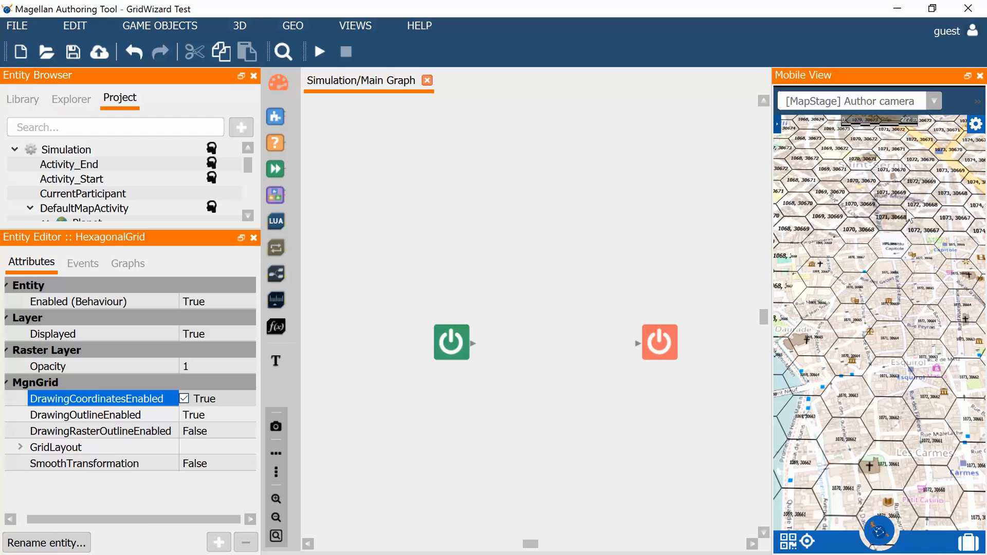
scroll(881, 269, "up", 3)
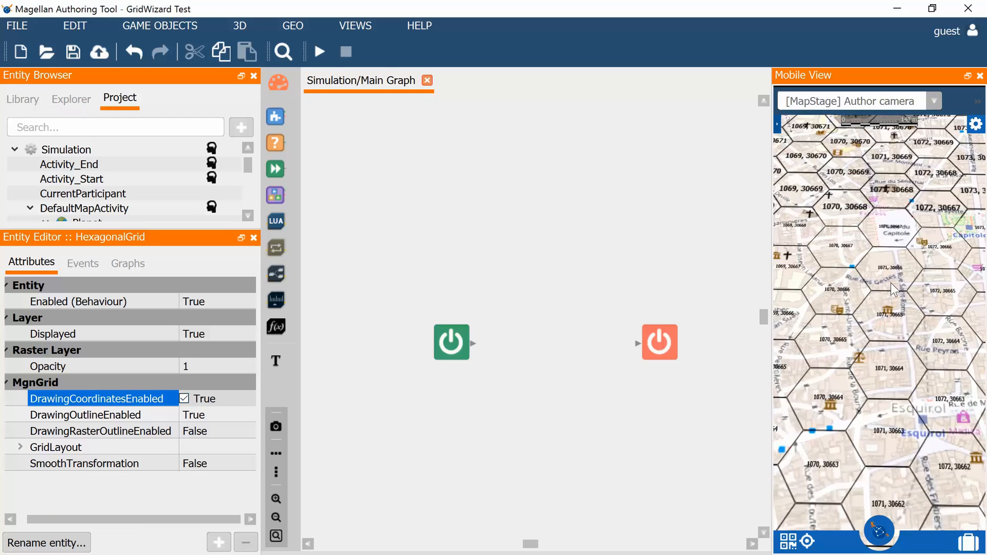
scroll(893, 289, "down", 1)
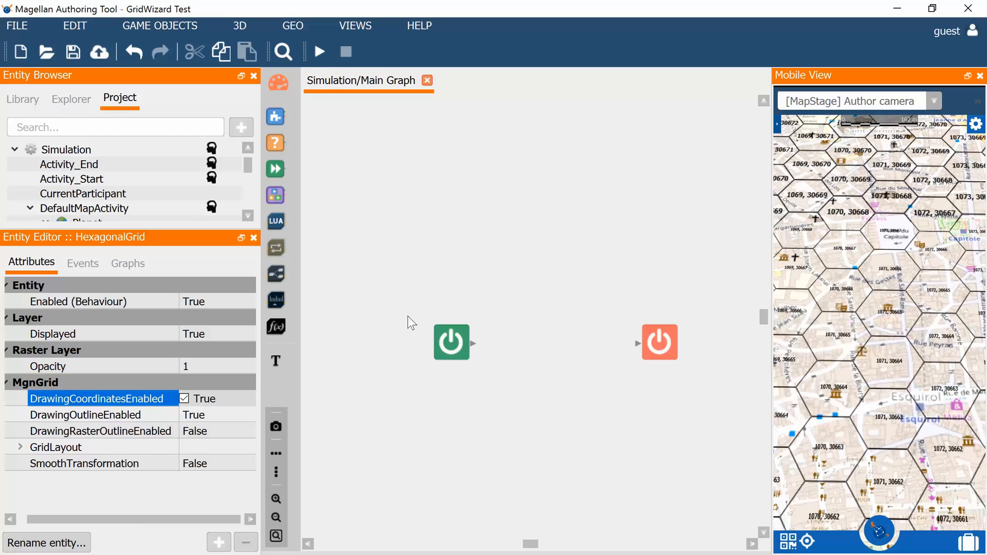
left_click(184, 399)
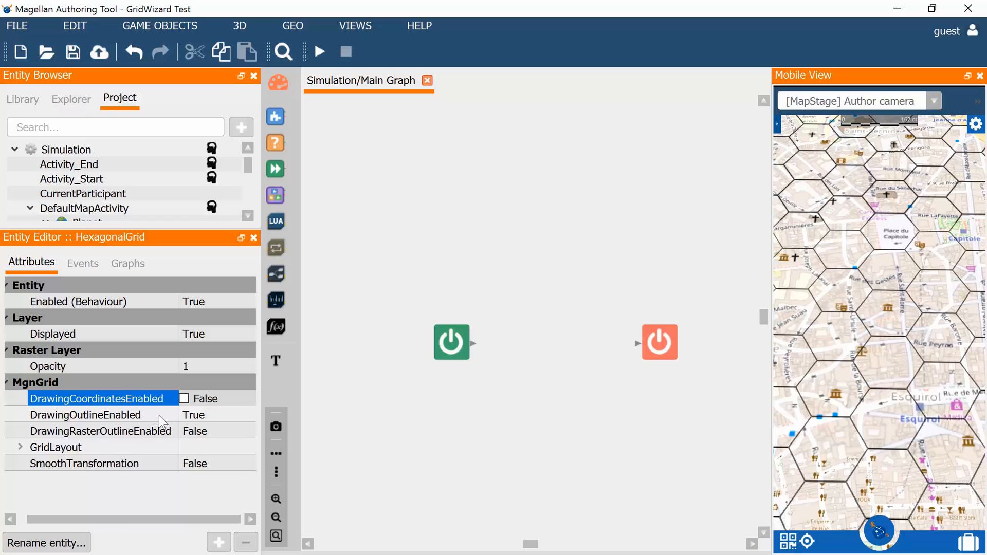
Step: Switch the grid's DrawingOutlineEnabled attribute off and back on to compare the cell outlines on the map
left_click(184, 415)
left_click(184, 414)
left_click(184, 414)
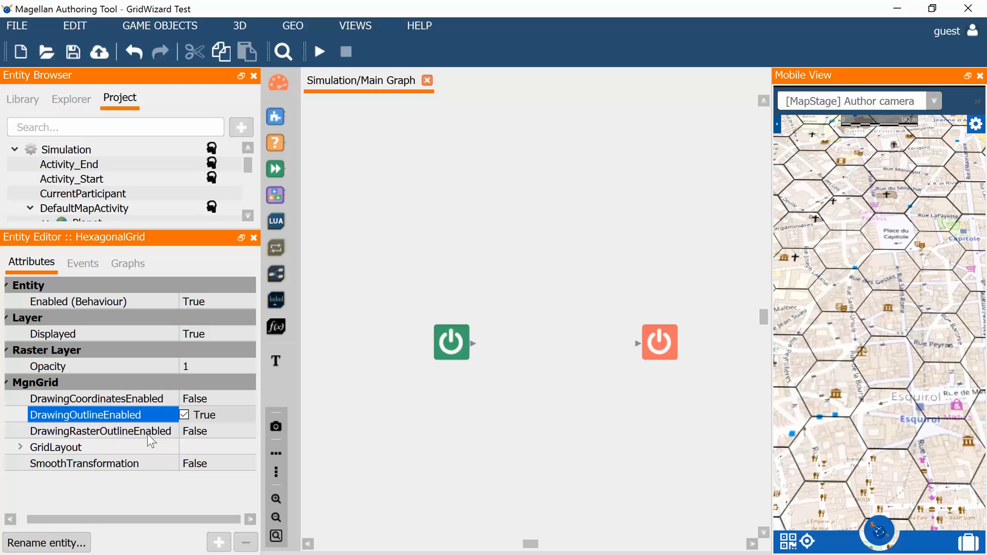
Step: Enable DrawingRasterOutlineEnabled for the grid, check the raster tile outlines on the map, and disable it again
left_click(185, 436)
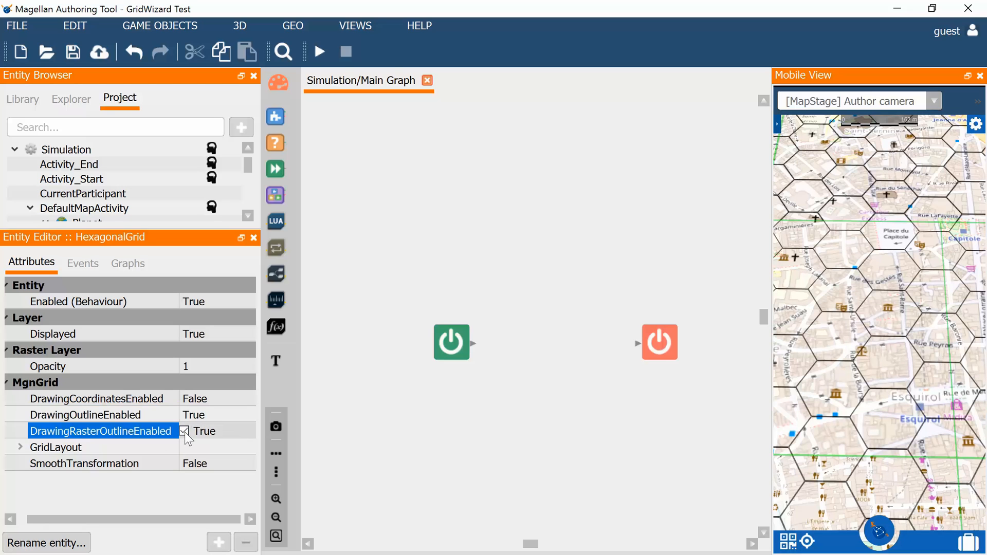
scroll(818, 274, "down", 2)
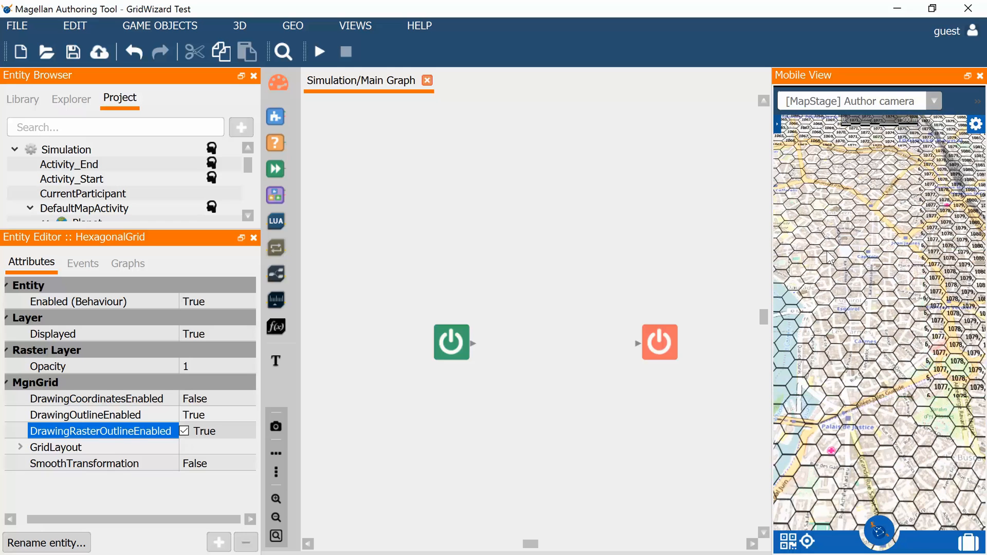
left_click(187, 431)
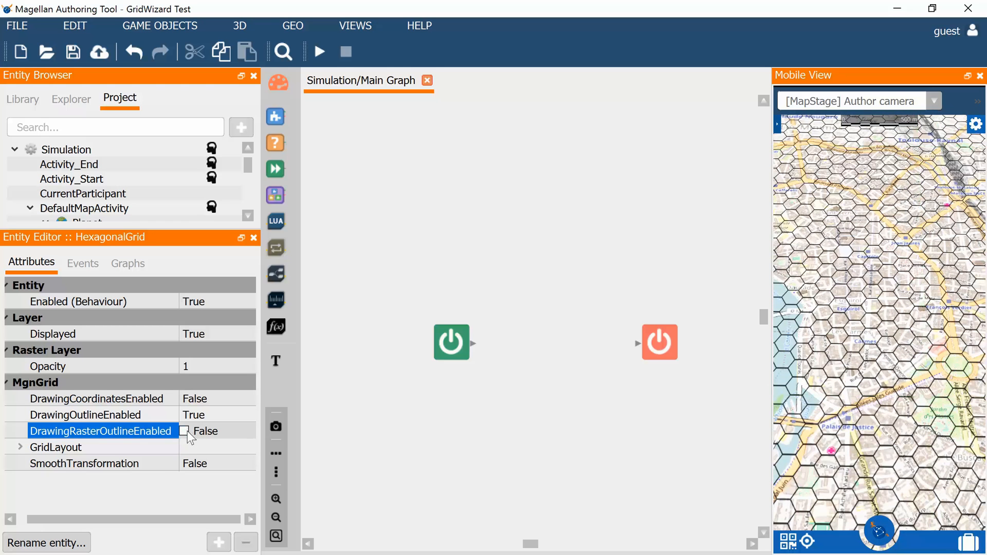
Step: Inspect the Size and Origin values in the grid's GridLayout attribute, leaving the group collapsed
left_click(29, 450)
left_click(27, 448)
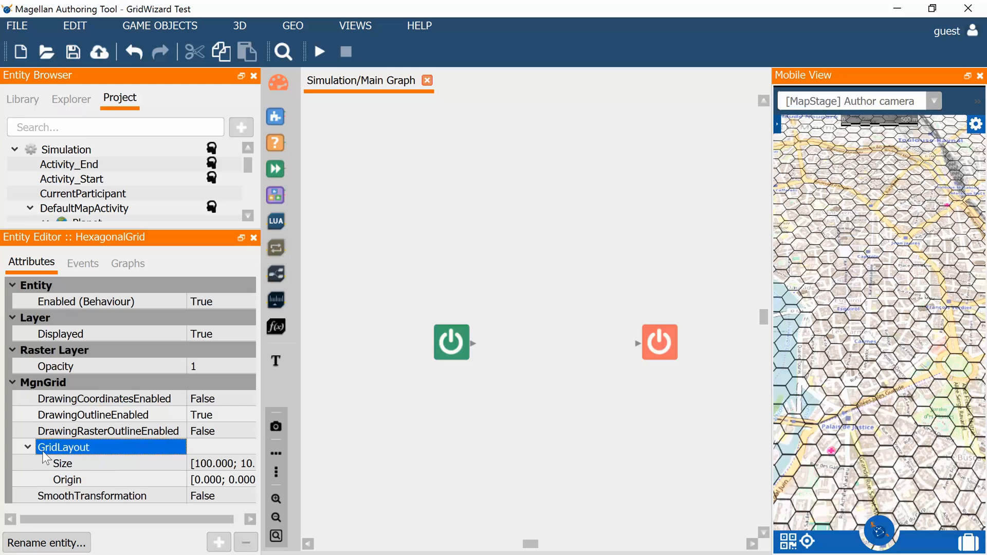
left_click(28, 448)
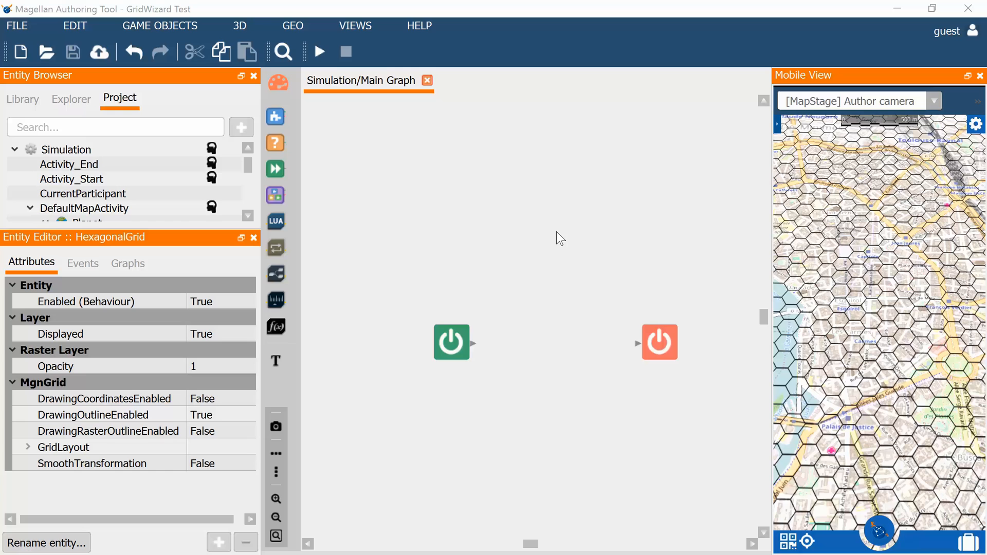
Step: Open the grid style manager and review the style triggering conditions before returning to the list of styles
left_click(303, 26)
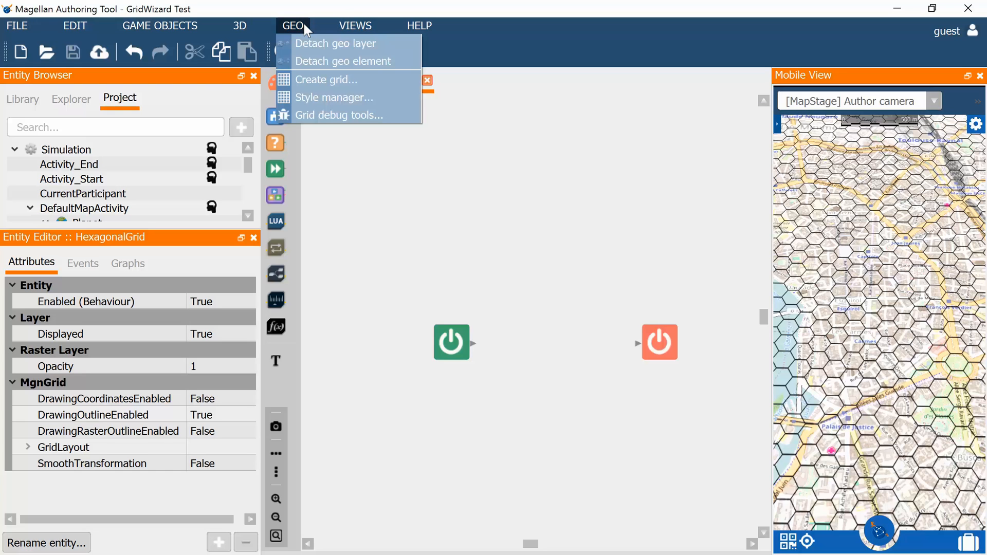
left_click(337, 102)
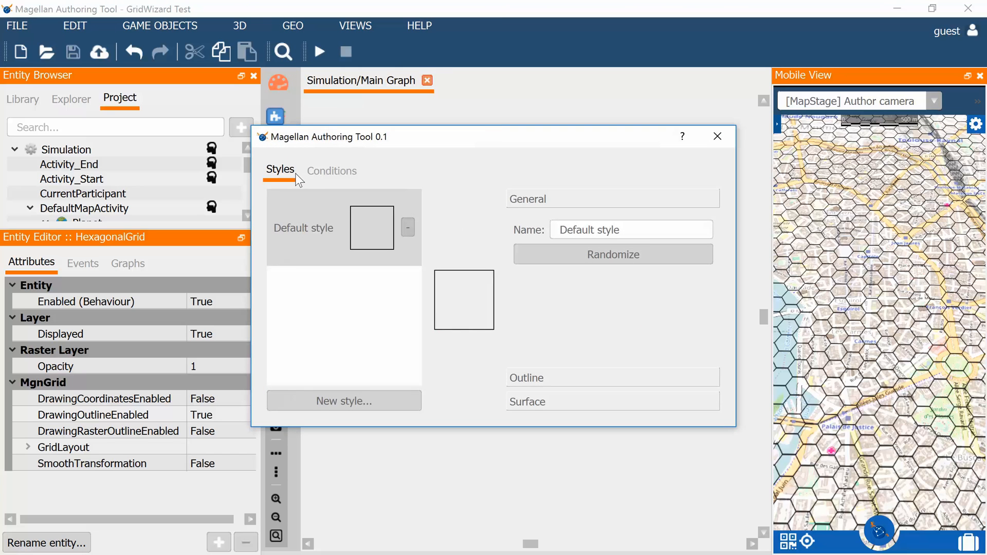
left_click(329, 175)
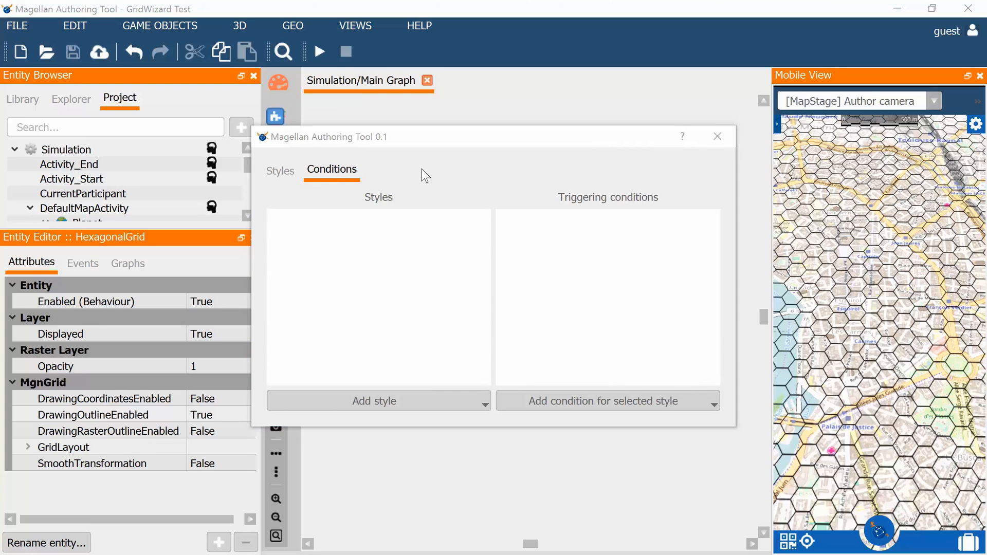
left_click(288, 174)
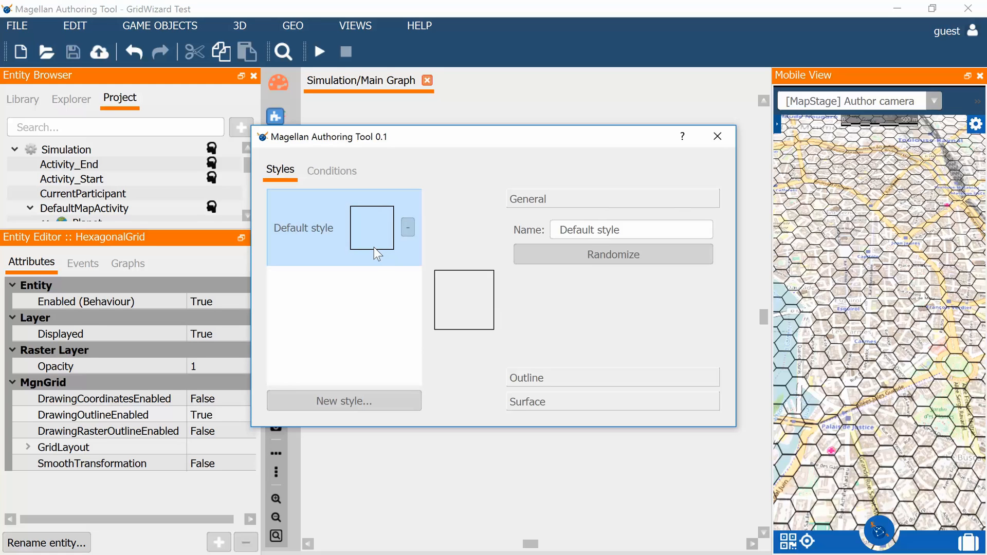
Step: Create a new grid style named MyStyle
left_click(335, 400)
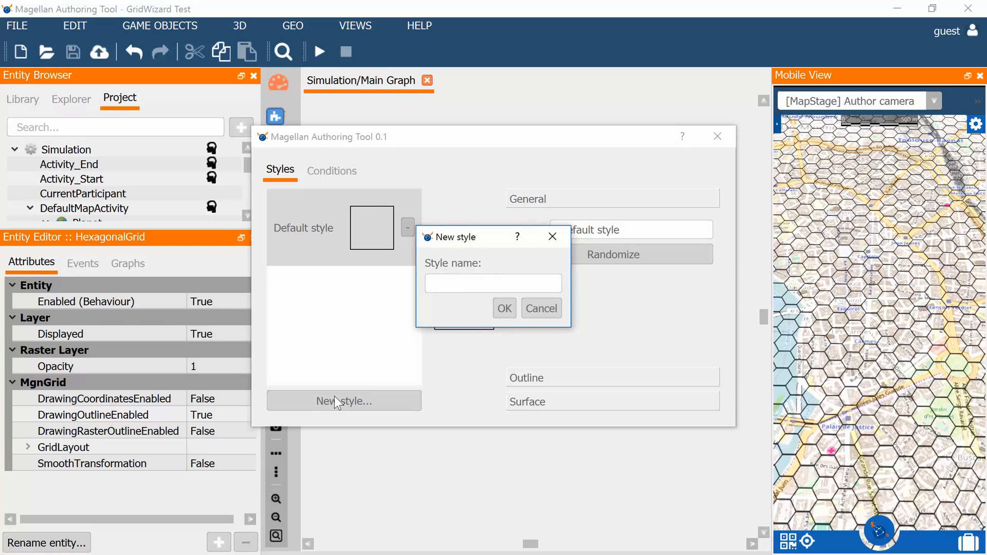
type("MyStyle")
key("Return")
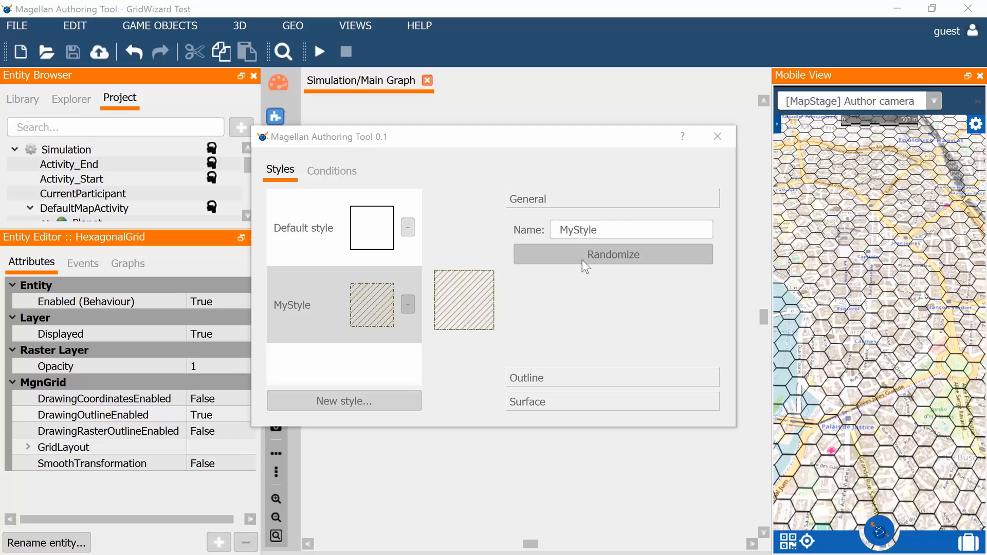
Step: Examine the outline settings and the available surface patterns for MyStyle, and return to its general settings
left_click(551, 380)
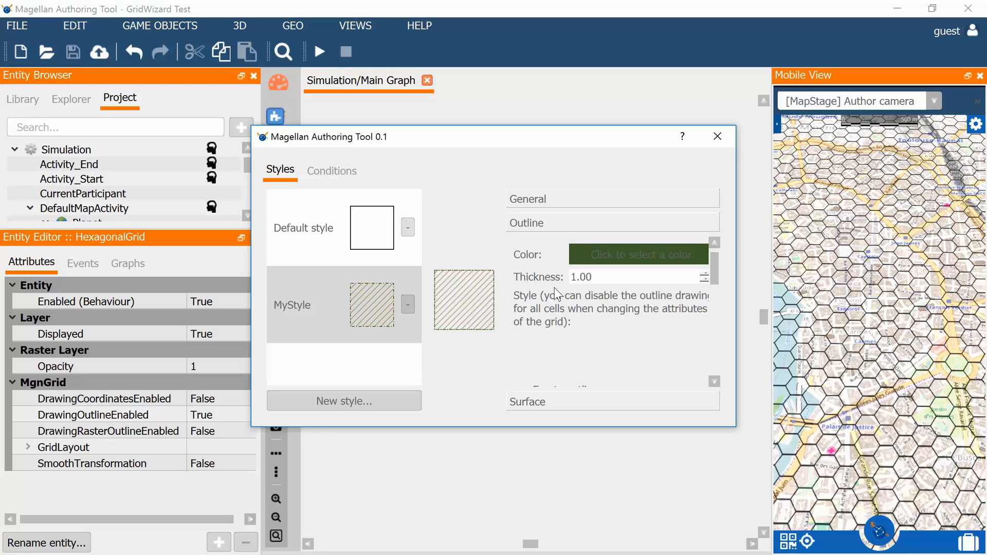
scroll(593, 325, "down", 5)
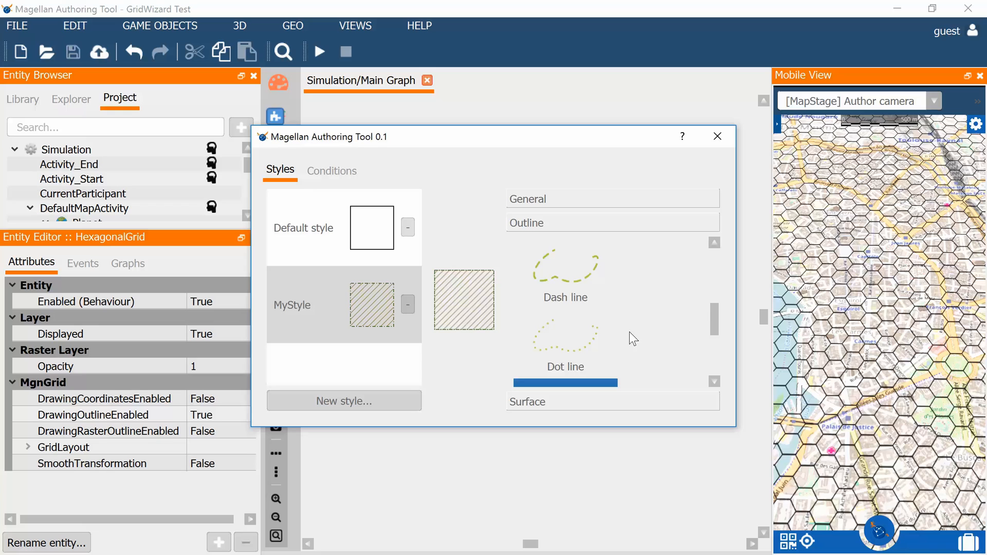
scroll(626, 330, "down", 1)
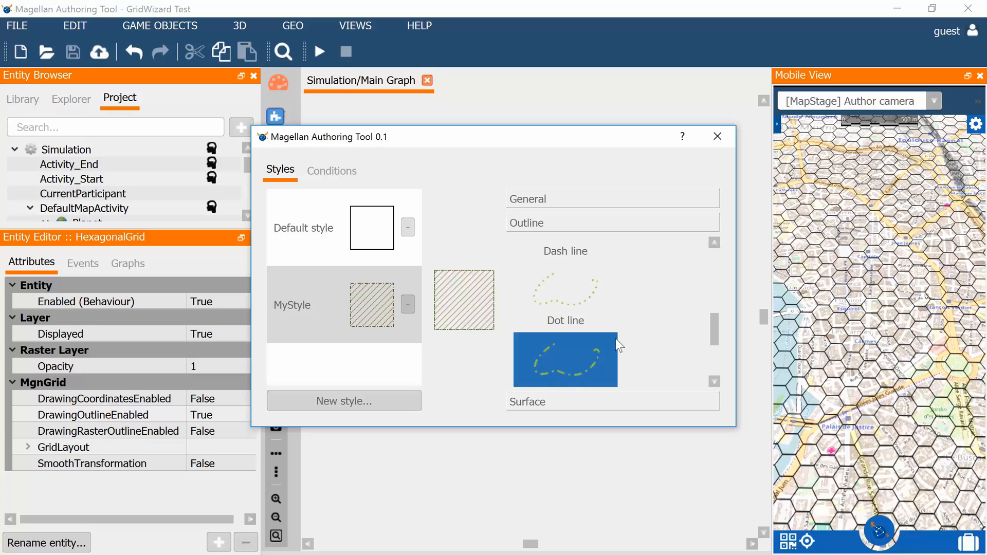
left_click(592, 399)
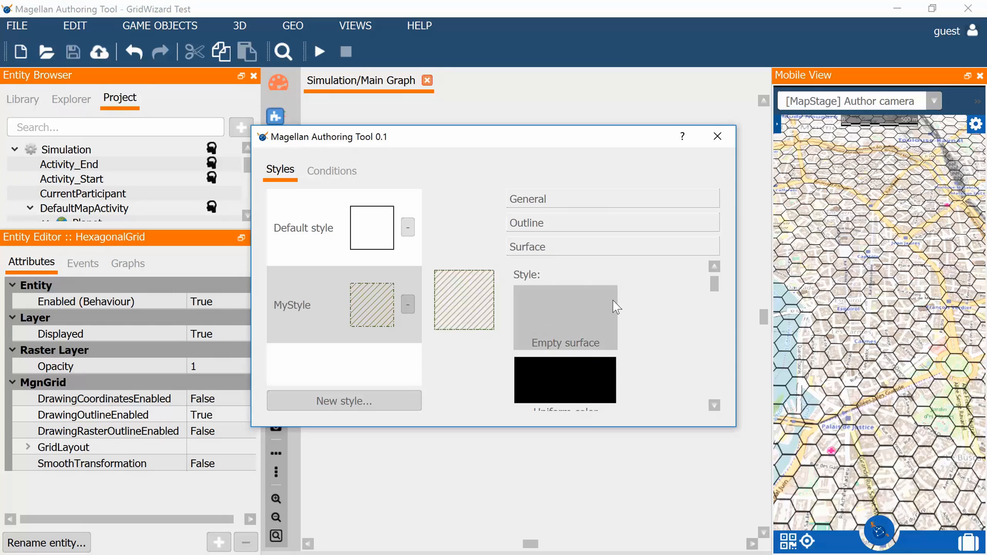
scroll(651, 301, "down", 3)
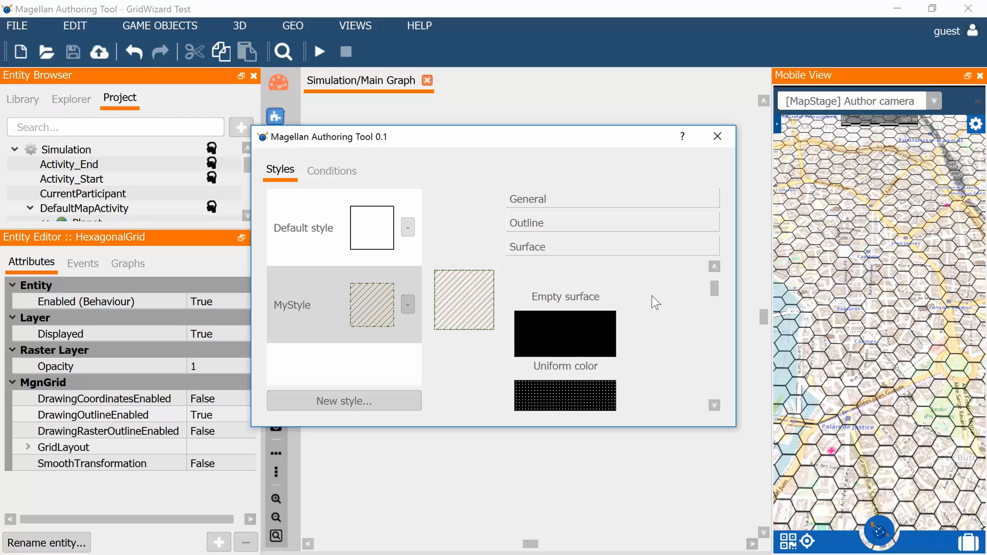
scroll(652, 298, "down", 3)
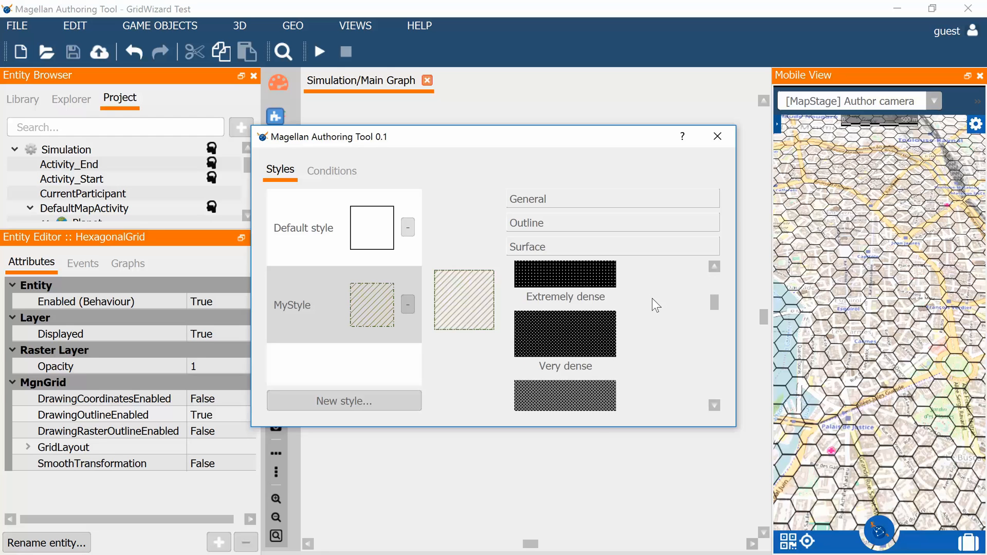
scroll(651, 298, "down", 5)
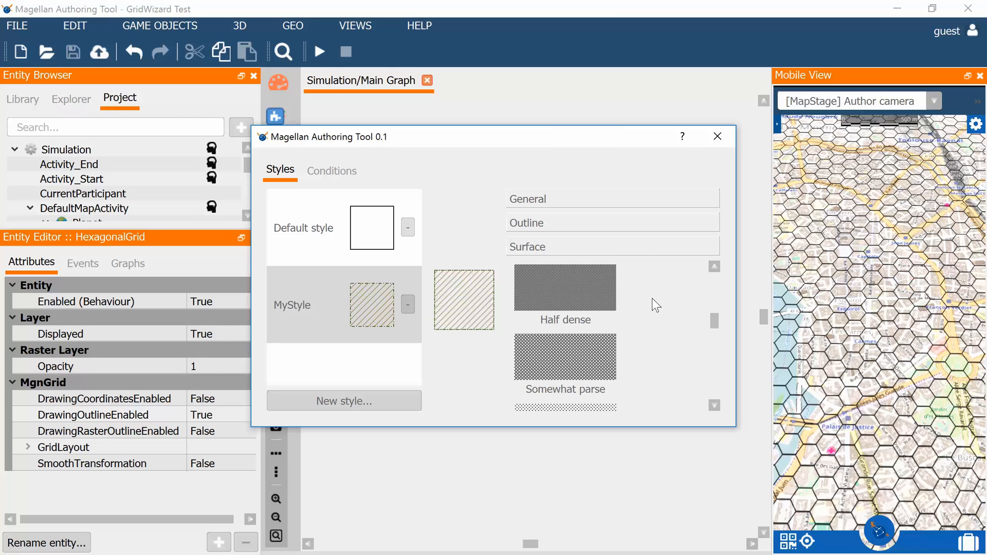
left_click_drag(714, 334, 714, 394)
right_click(714, 394)
left_click(674, 319)
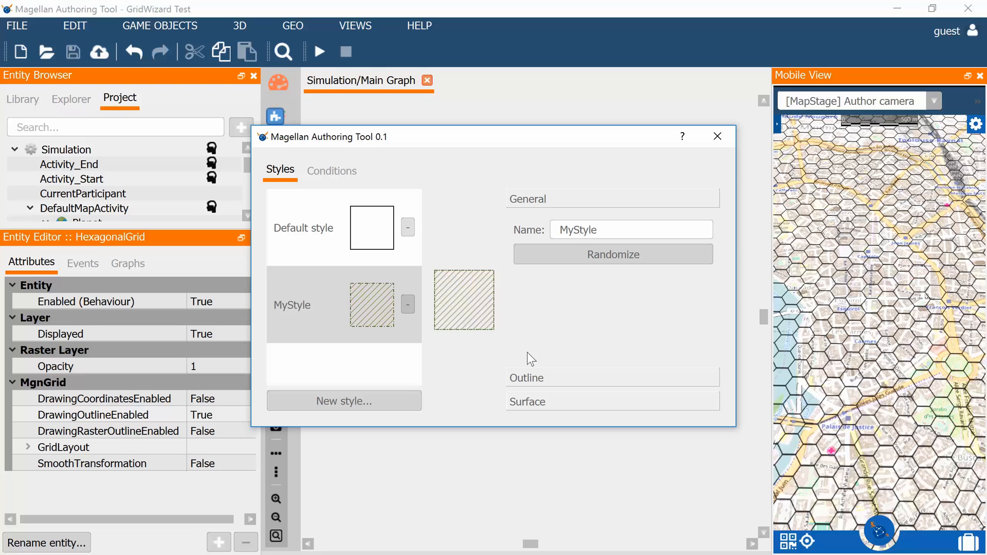
Step: Change the outline of MyStyle to a solid line
left_click(572, 379)
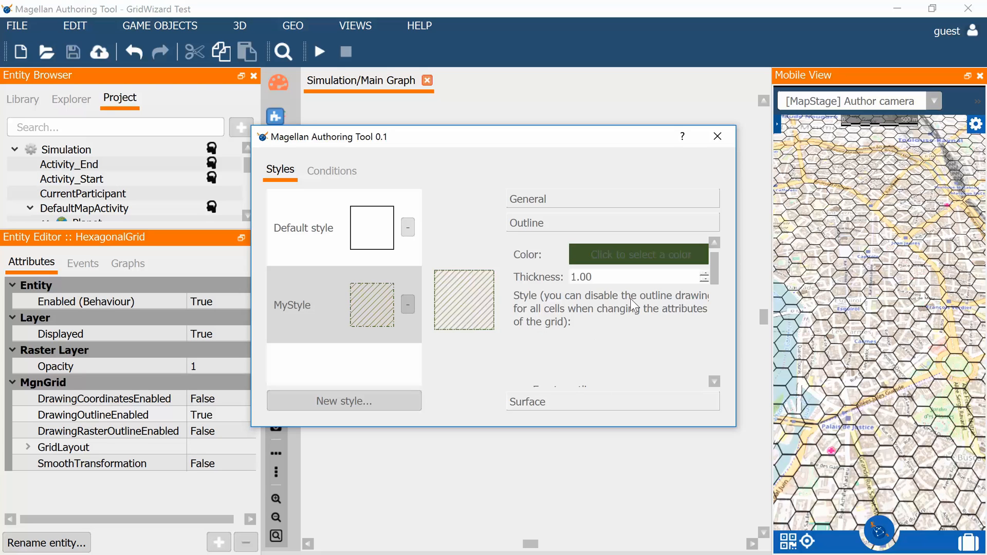
scroll(630, 298, "down", 1)
scroll(656, 301, "down", 6)
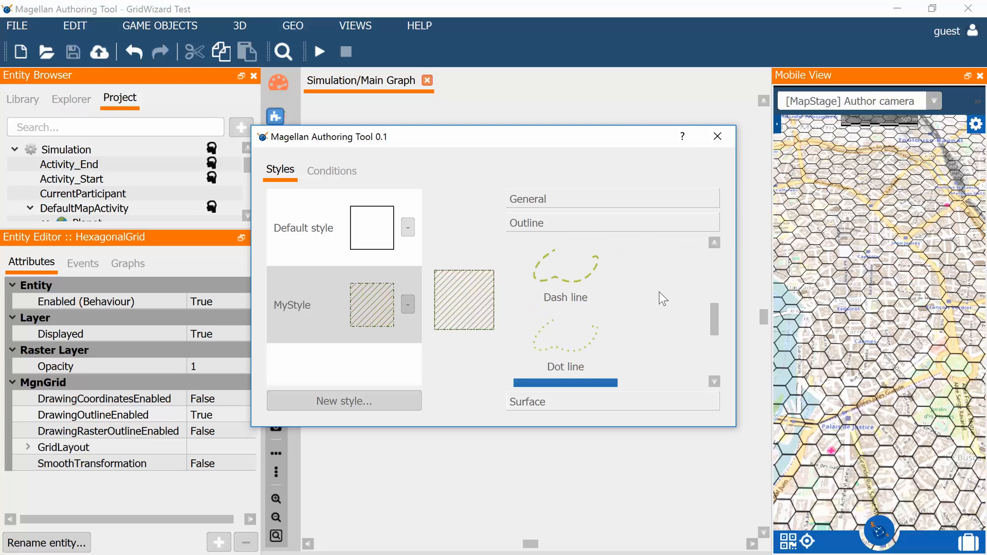
scroll(658, 291, "down", 1)
scroll(658, 291, "up", 3)
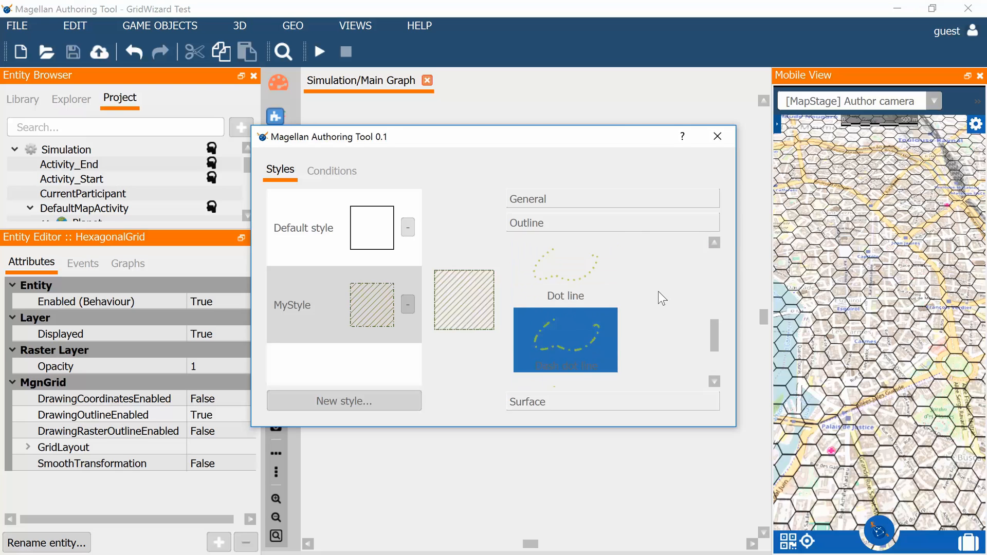
scroll(652, 292, "up", 1)
left_click(587, 273)
scroll(666, 316, "up", 3)
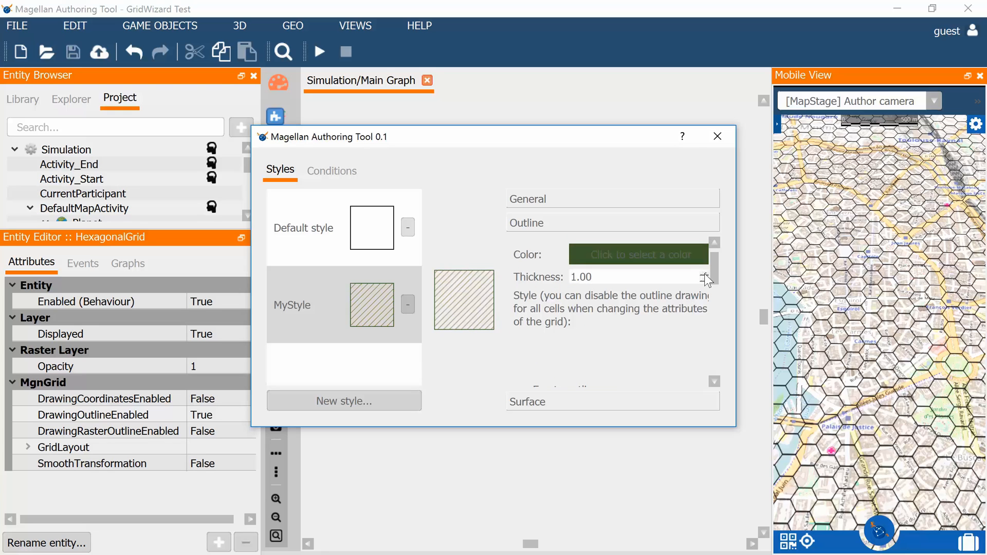
Step: Set the outline thickness of MyStyle to 3.00 and its outline color to blue #0011ff
left_click(704, 273)
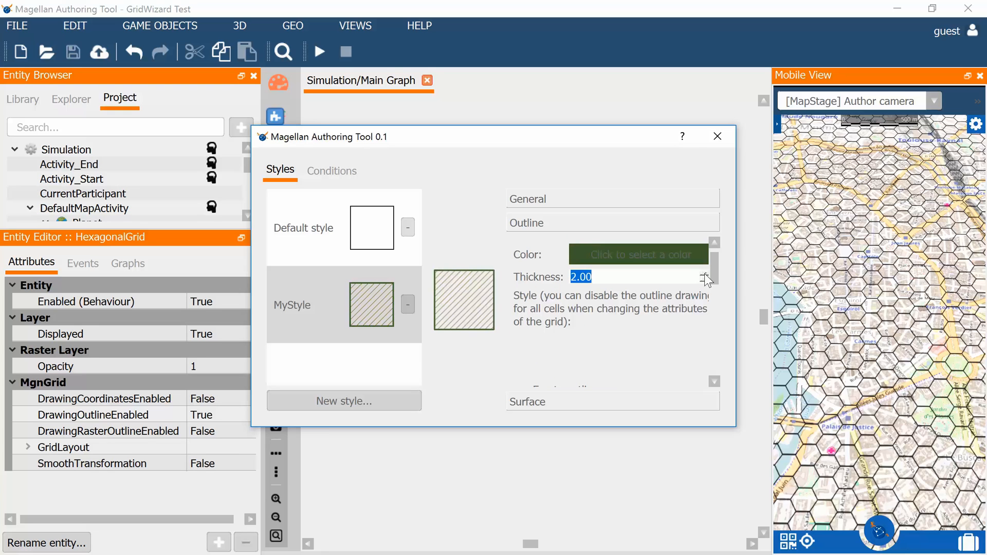
left_click(704, 273)
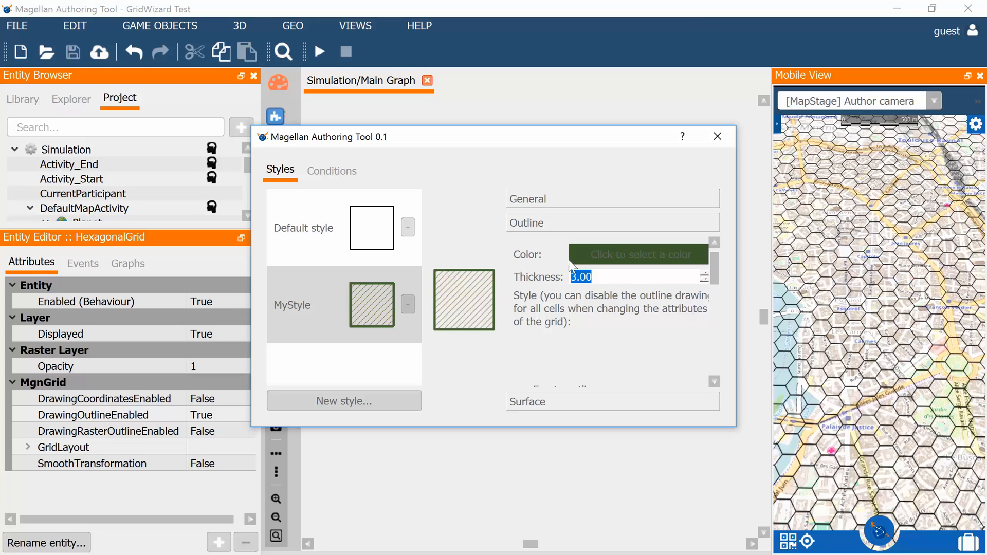
left_click(607, 257)
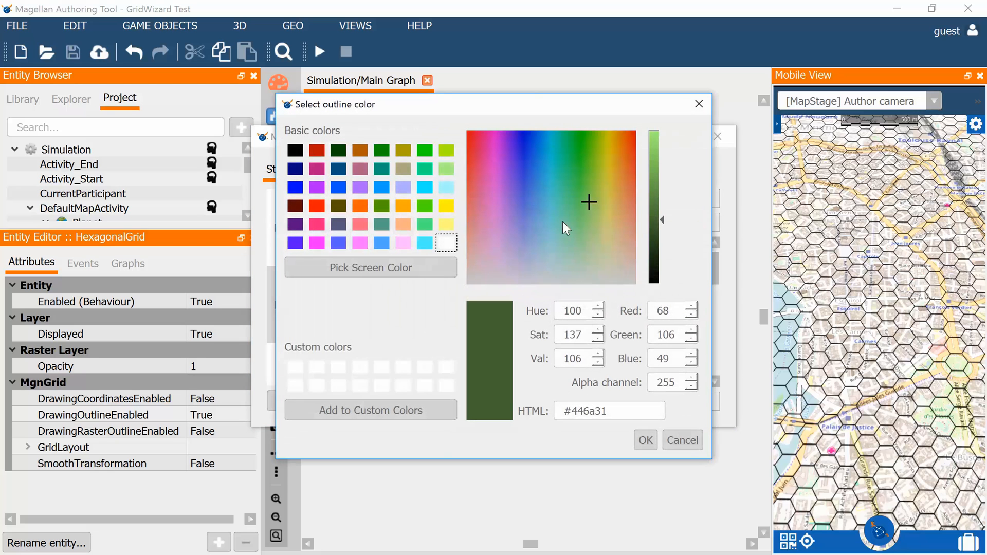
left_click_drag(530, 169, 525, 128)
left_click_drag(660, 220, 660, 130)
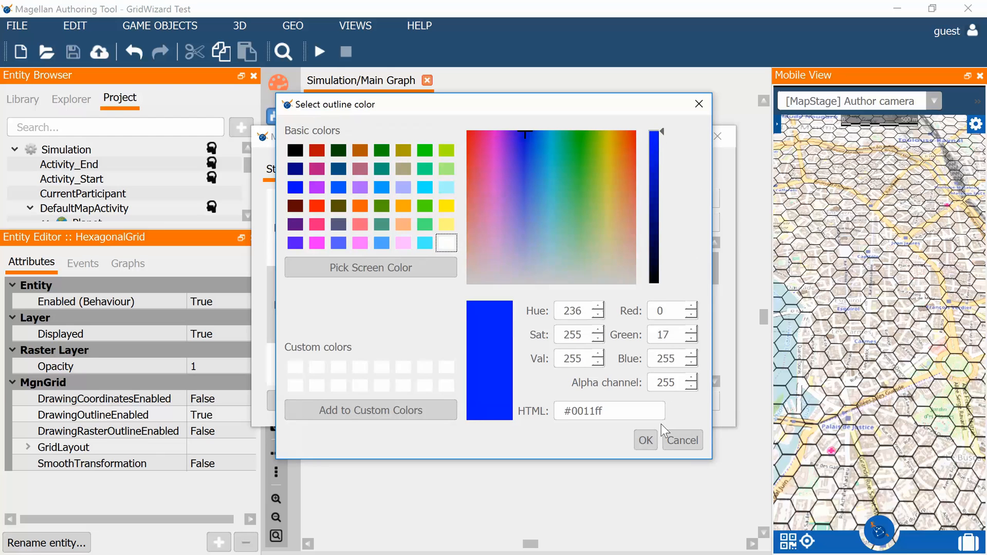
left_click(654, 437)
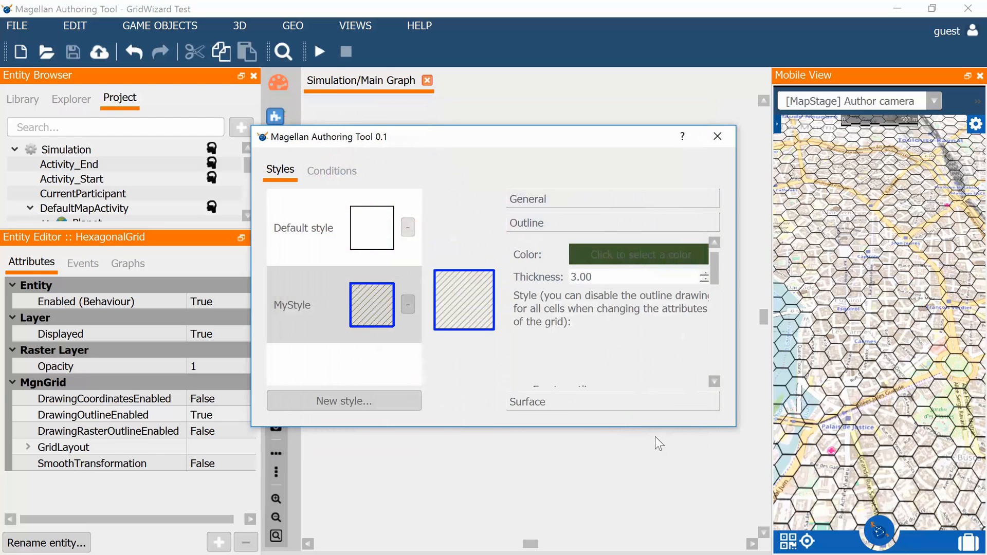
Step: Change the surface pattern of MyStyle to horizontal lines
left_click(623, 402)
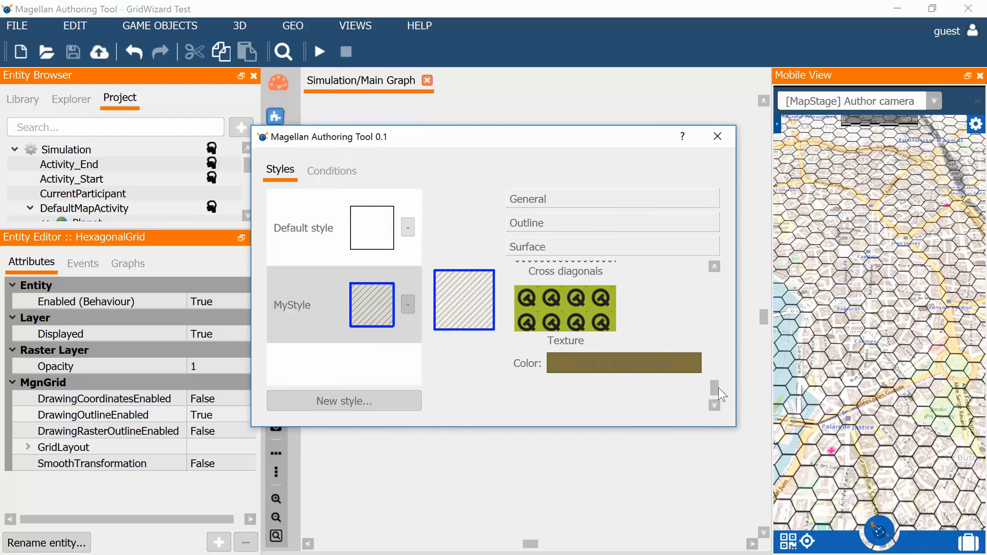
left_click_drag(716, 388, 717, 337)
right_click(714, 291)
left_click(597, 371)
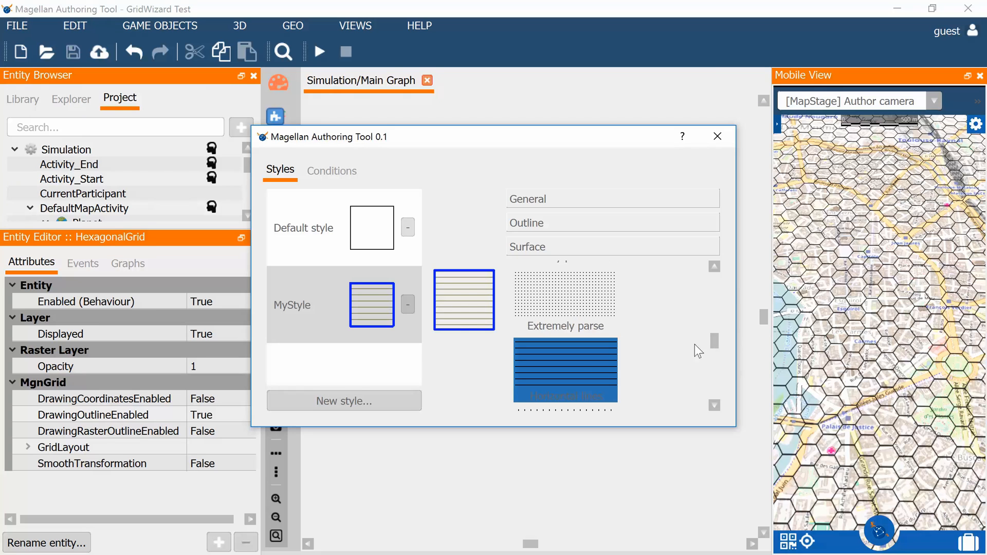
Step: Set the surface color of MyStyle to the basic orange #ffaa00
left_click_drag(719, 348, 717, 396)
left_click(654, 365)
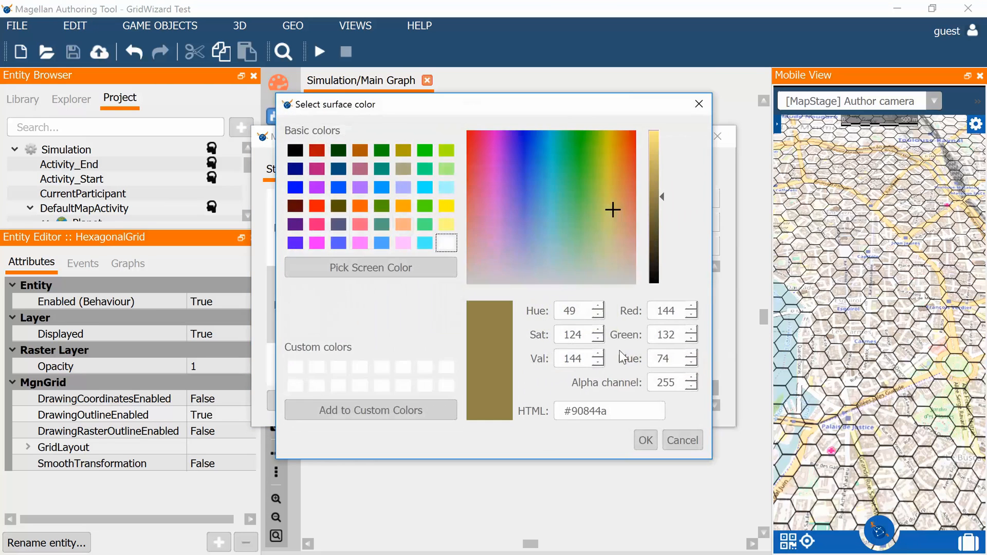
left_click(403, 206)
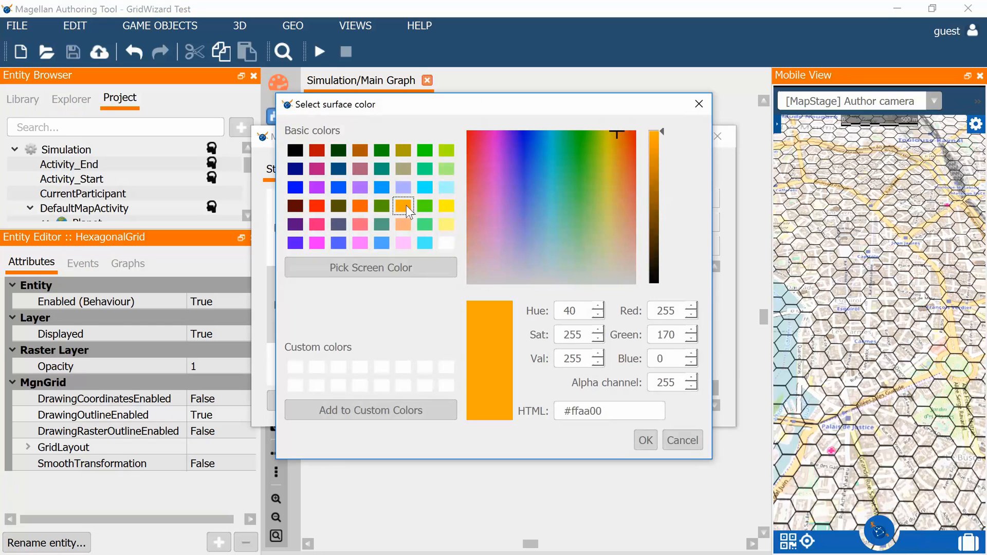
left_click(646, 440)
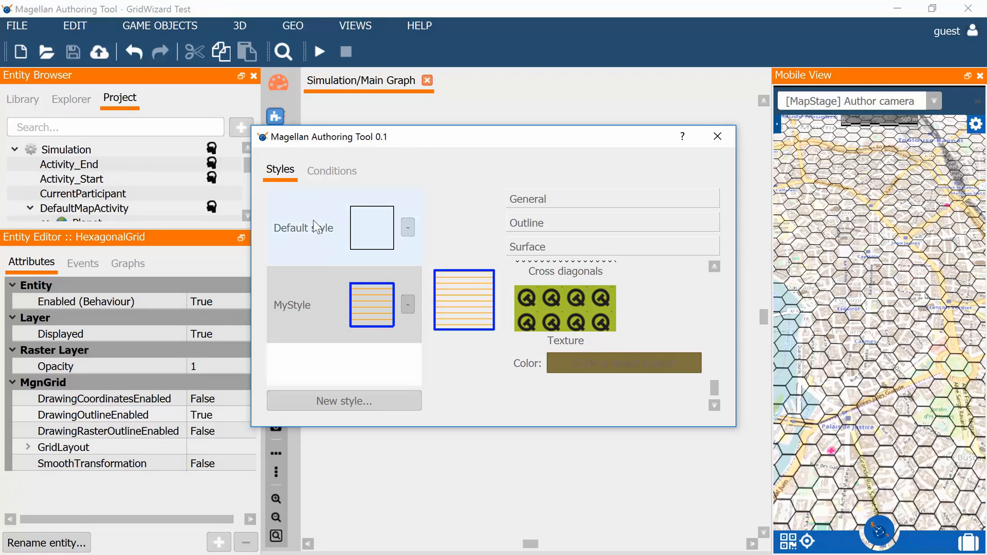
Step: Create a second grid style named MyStyle2 and randomize its appearance
left_click(343, 170)
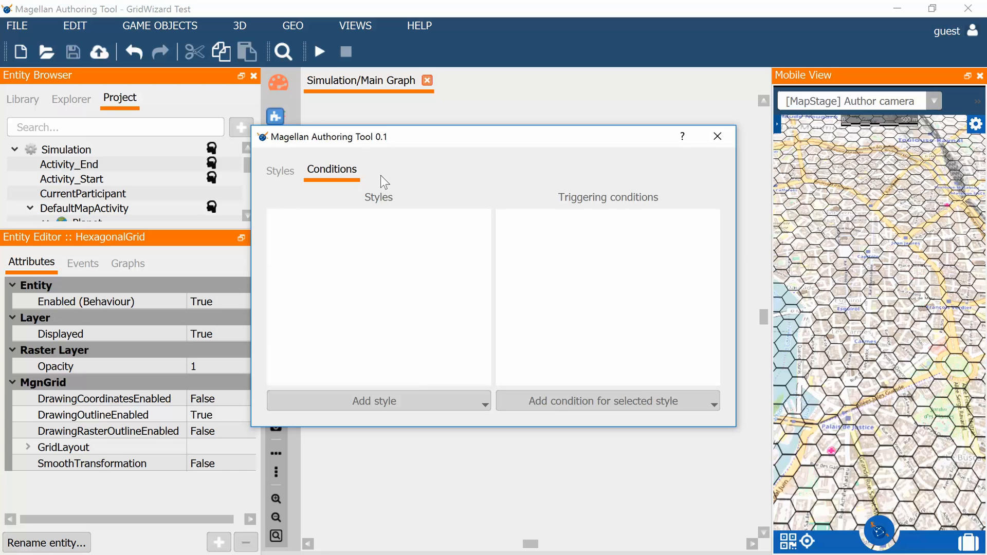
left_click(277, 172)
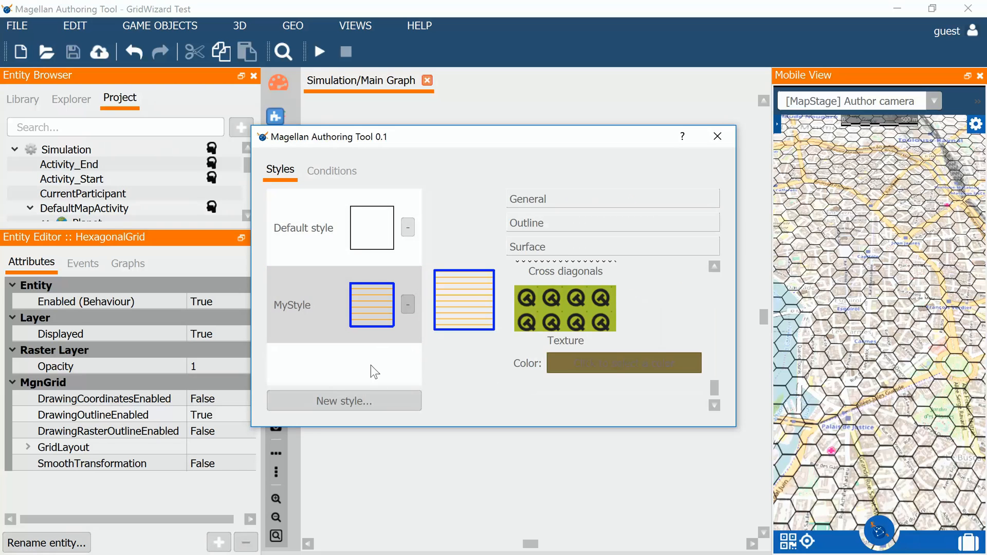
left_click(378, 400)
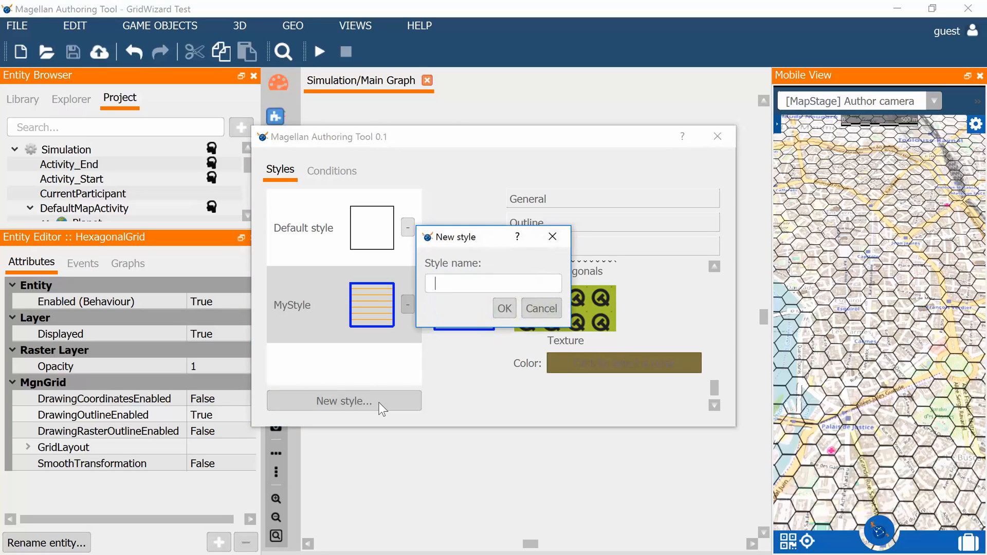
type("MyStyle2")
key("Return")
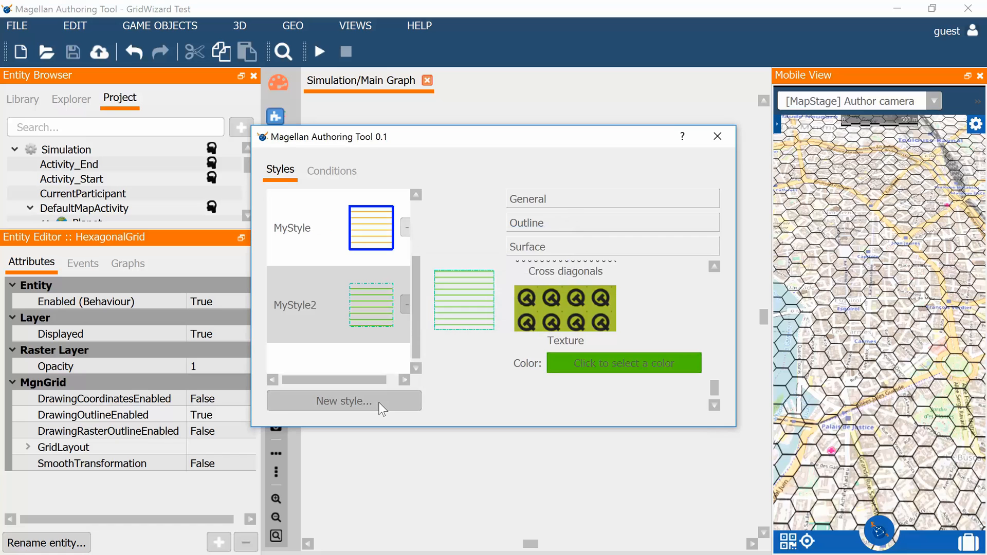
left_click(628, 200)
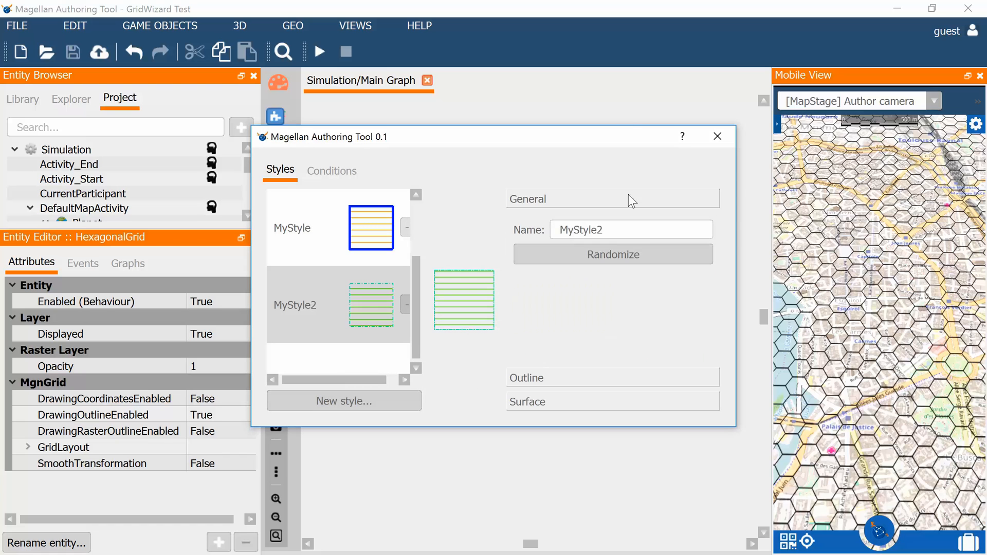
left_click(615, 258)
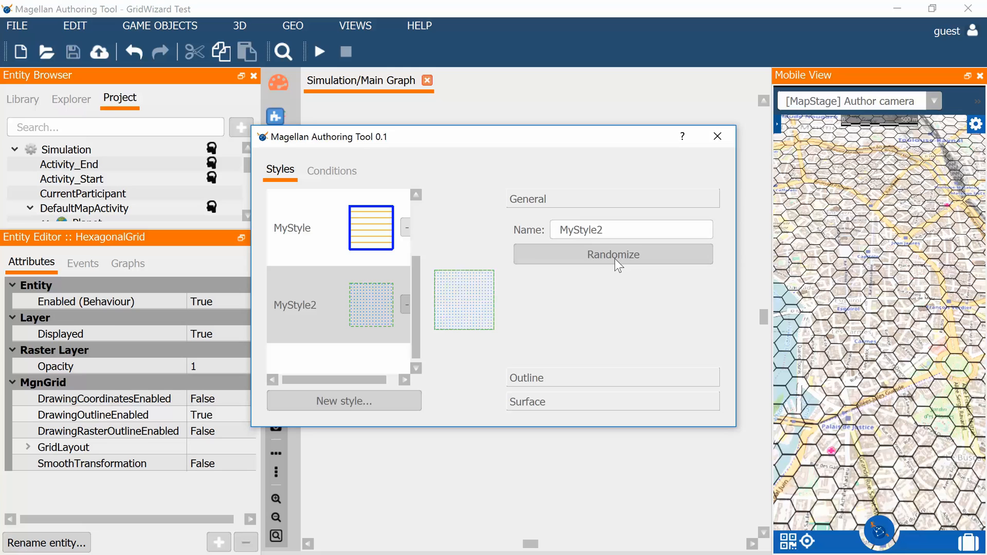
Step: Add MyStyle and MyStyle2 to the list of styles that use triggering conditions
left_click(342, 173)
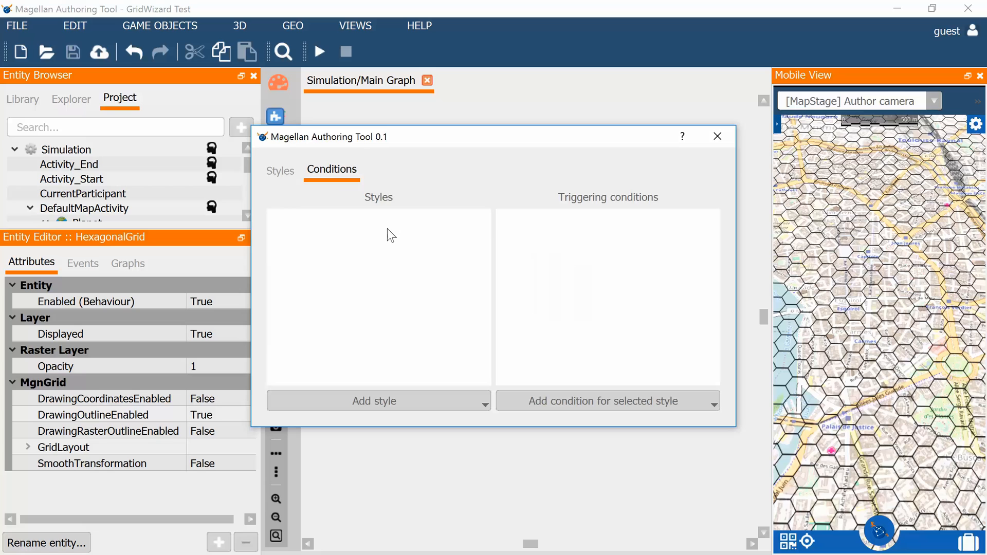
left_click(408, 397)
left_click(355, 459)
left_click(392, 408)
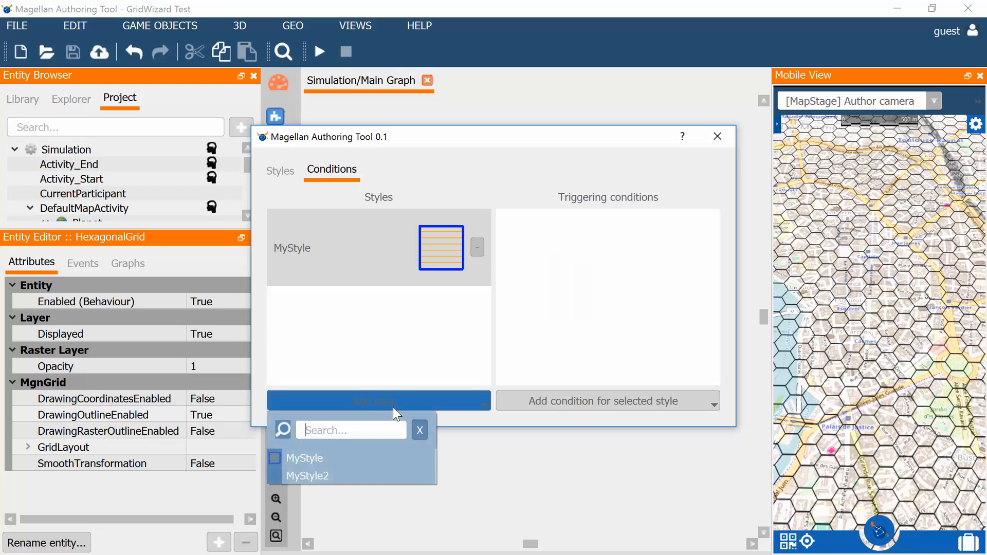
left_click(377, 473)
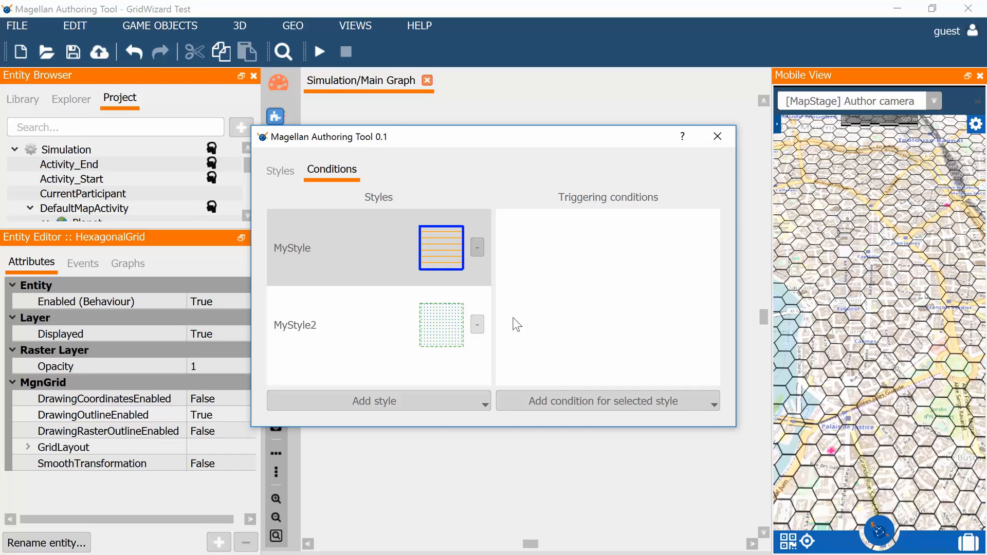
Step: Add a Zone type triggering condition from the Grid category to MyStyle
left_click(563, 399)
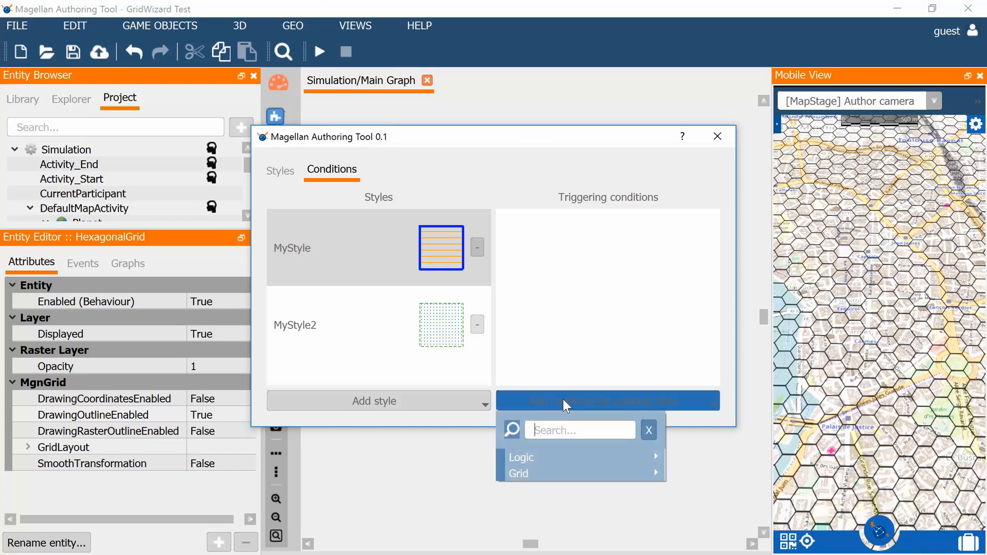
mouse_move(551, 454)
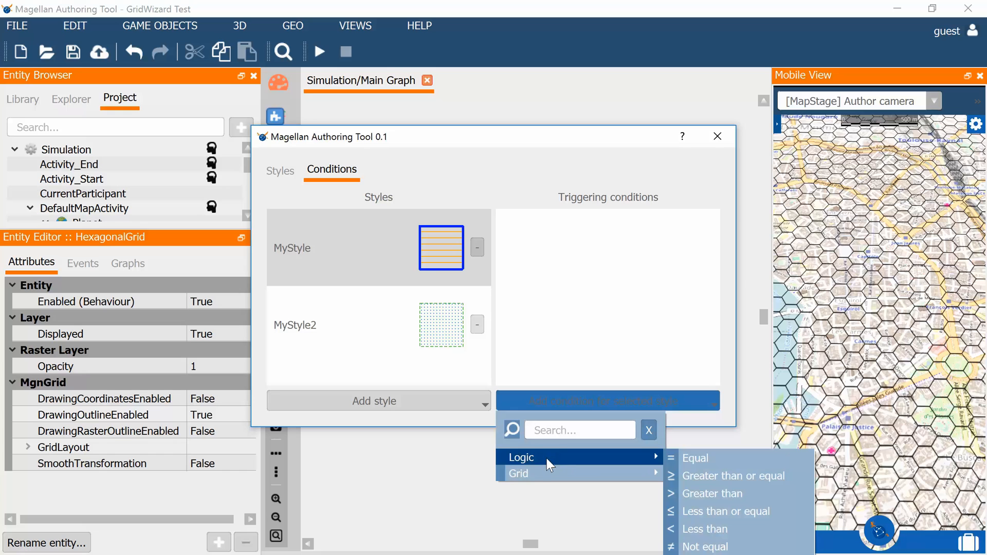
mouse_move(536, 479)
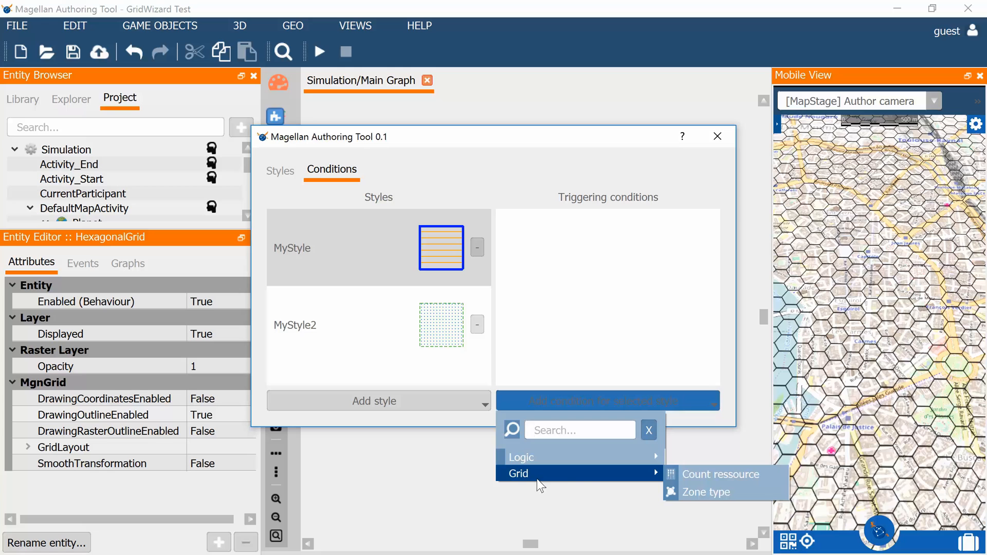
left_click(717, 494)
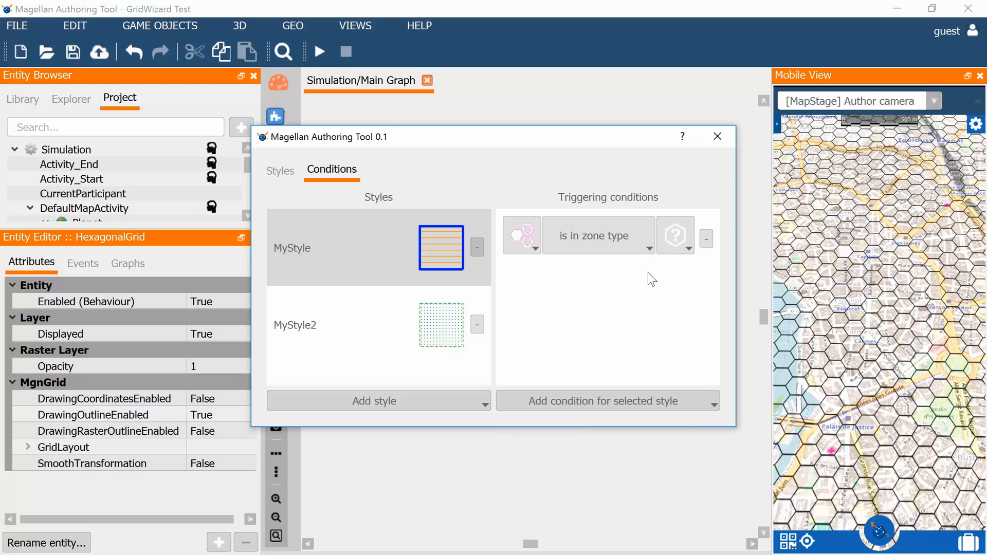
Step: Open the zone type choice of MyStyle's "is in zone type" condition
left_click(674, 247)
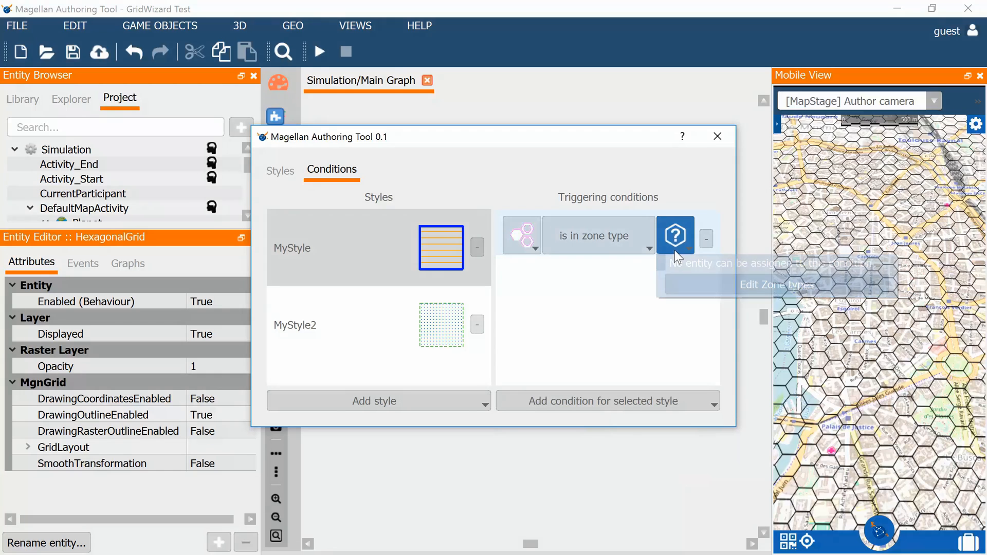